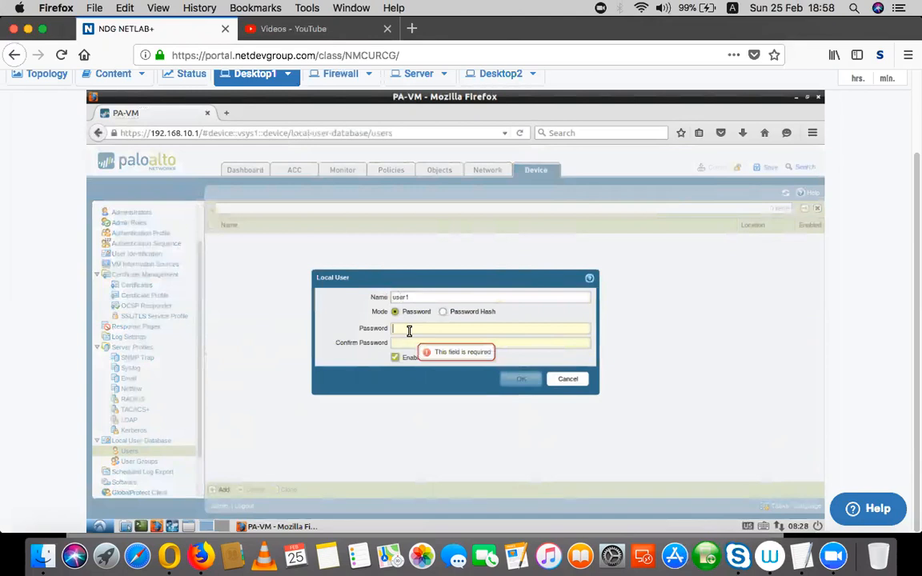
Finish local user user1 by entering and confirming its password, then save it.
type("p")
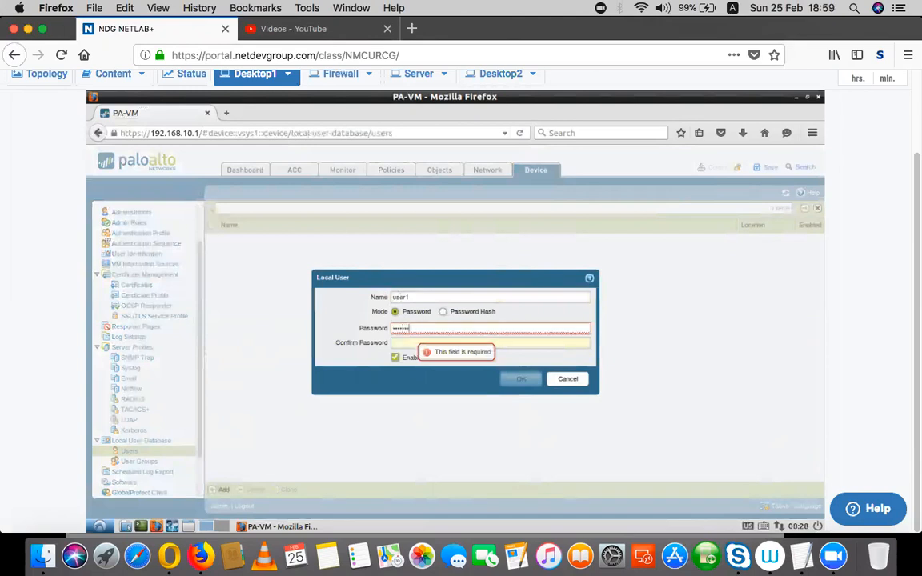
left_click(393, 342)
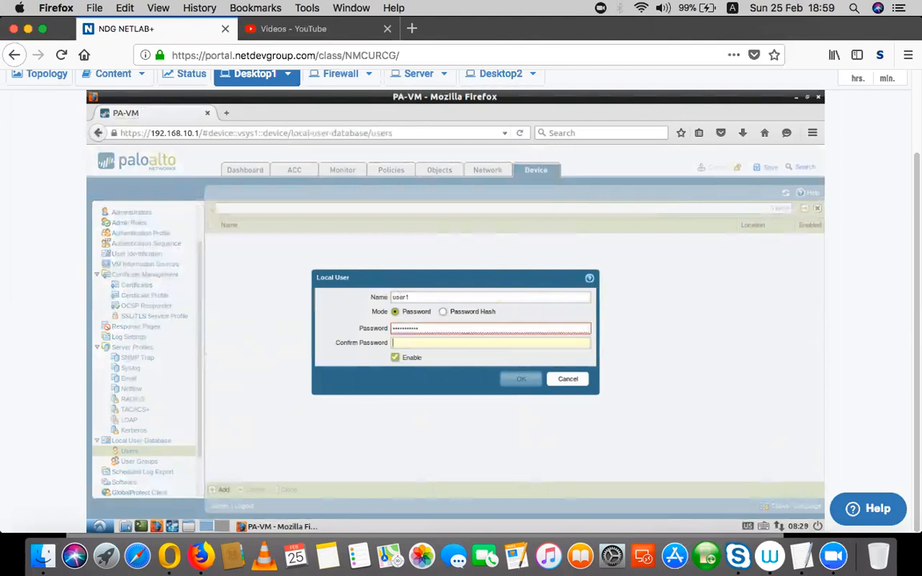
type("pa")
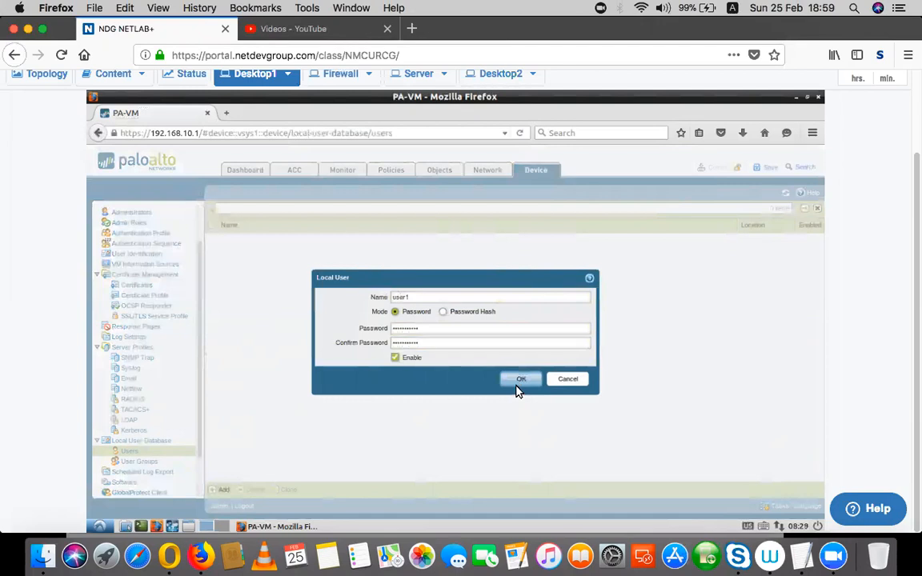
left_click(519, 381)
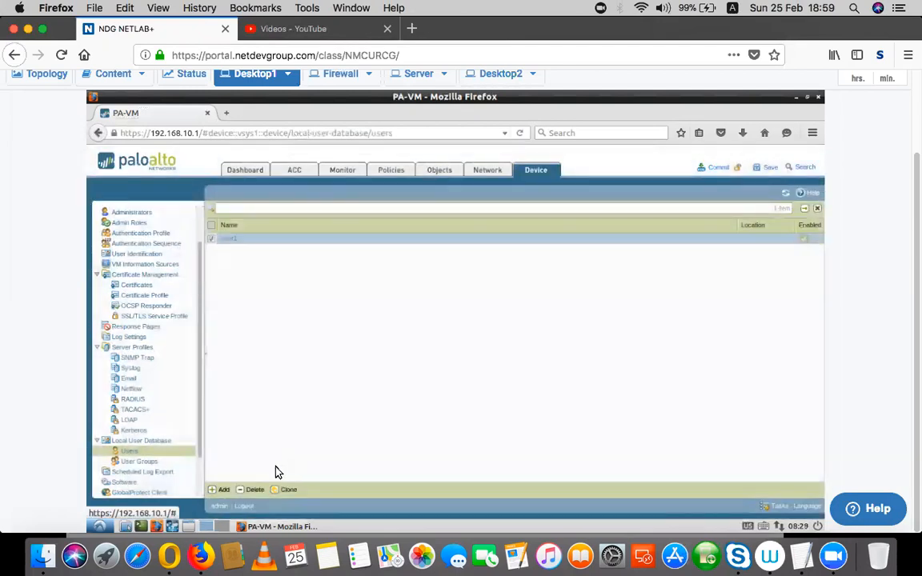
Add local user user2 with a confirmed password.
left_click(220, 489)
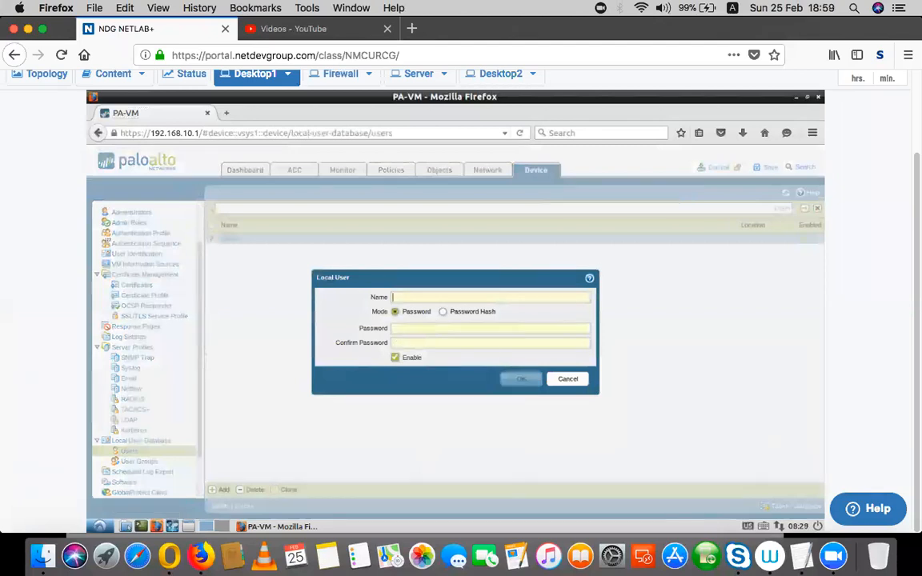
type("user2")
key("Tab")
type("••••••••")
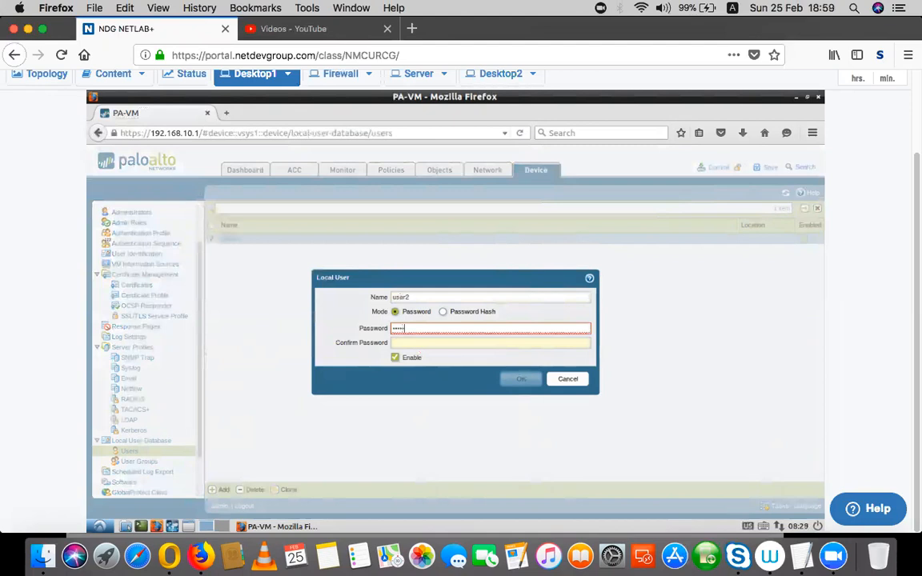
type("•")
key("Tab")
type("•••••••••••")
left_click(521, 380)
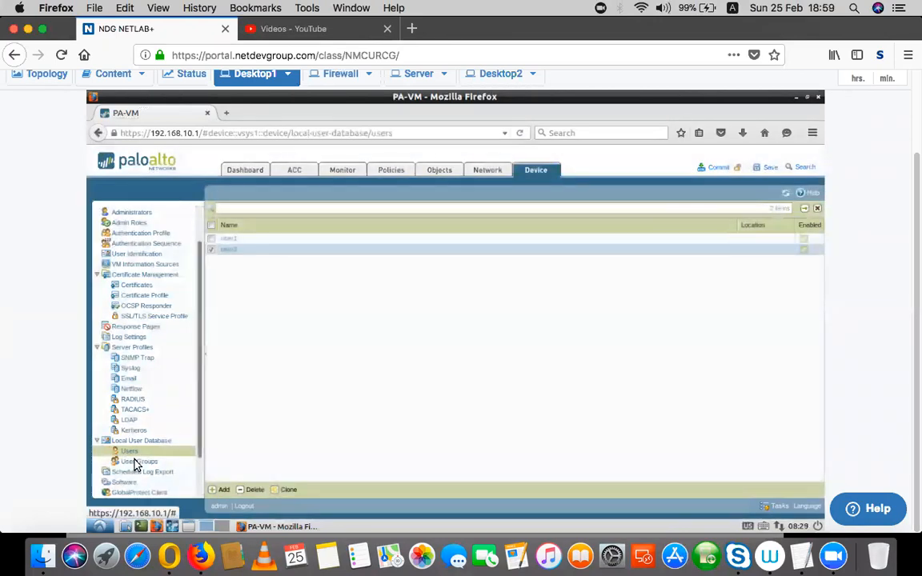
Create local user group Allow-Internet with user1 as its member.
left_click(224, 490)
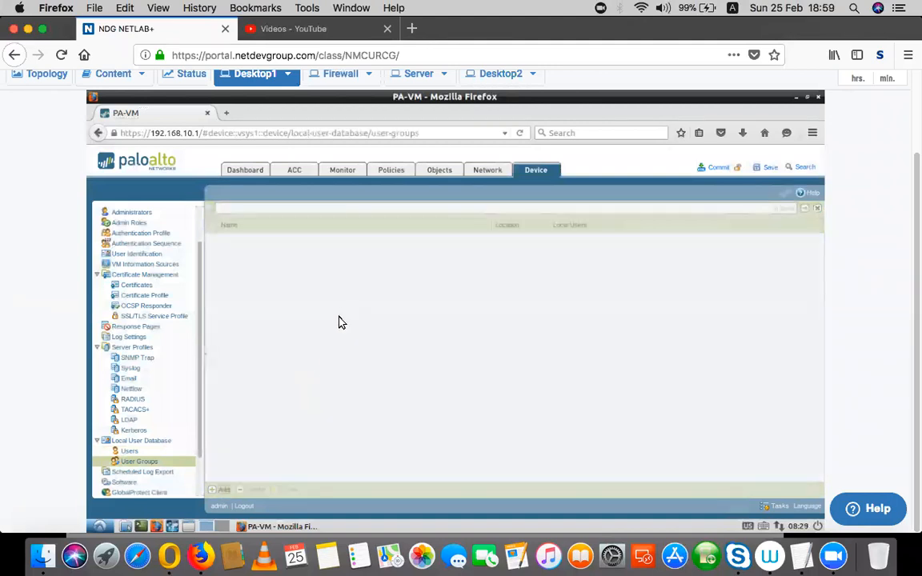
type("Alicw-Internet")
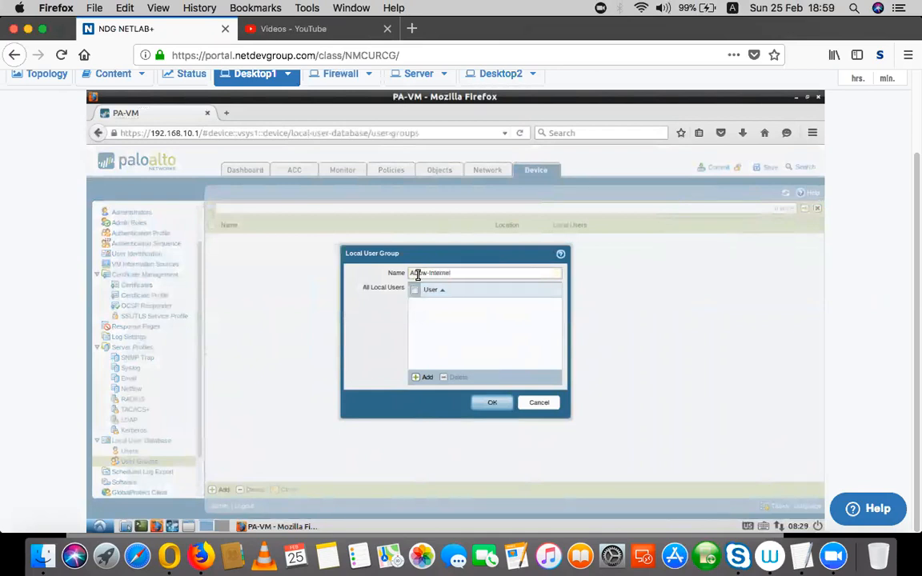
key("BackSpace")
left_click(427, 378)
left_click(433, 318)
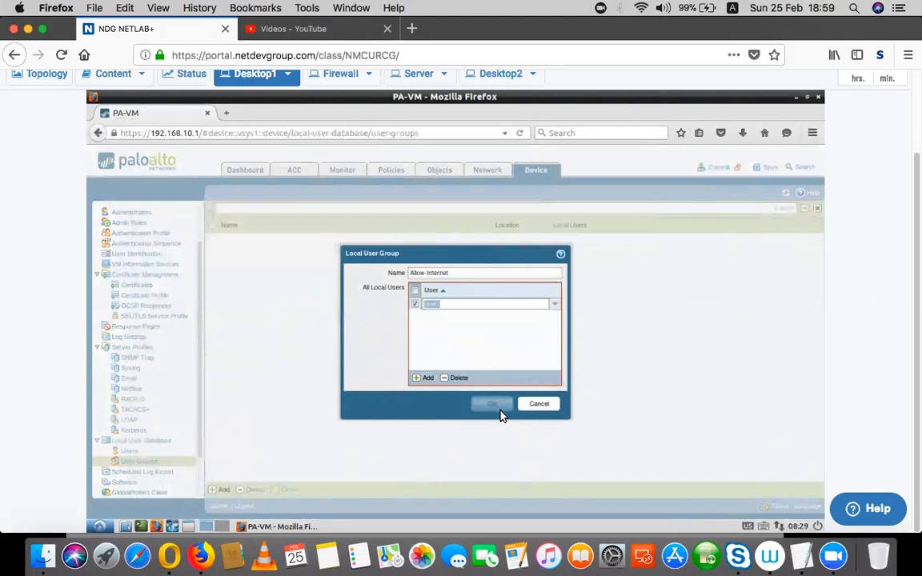
left_click(469, 352)
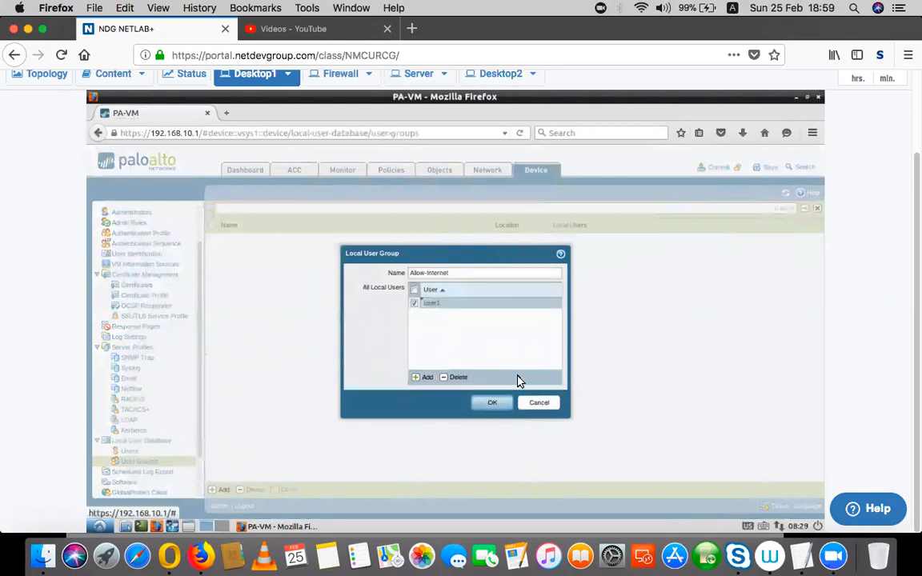
left_click(488, 404)
Create local user group No-Internet with user2 as its member.
left_click(223, 490)
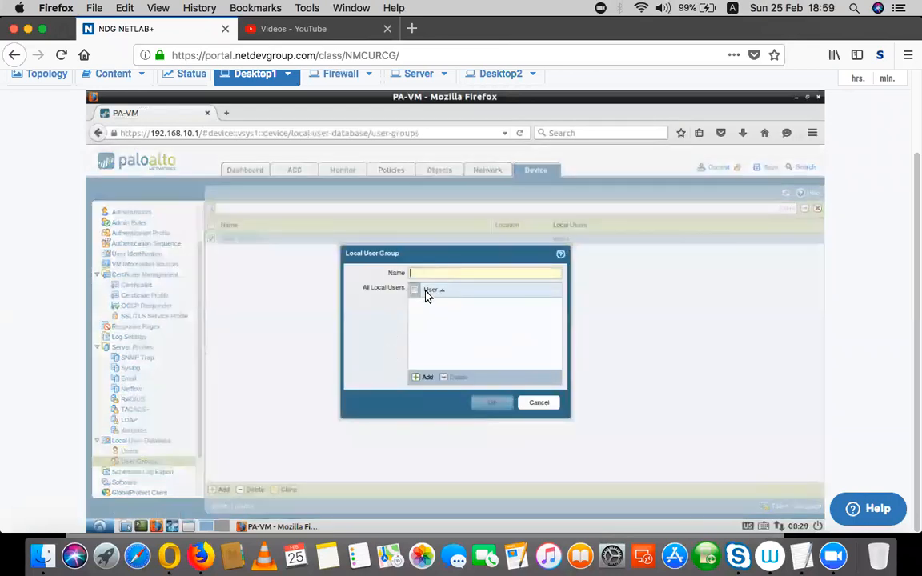
type("No-Internet")
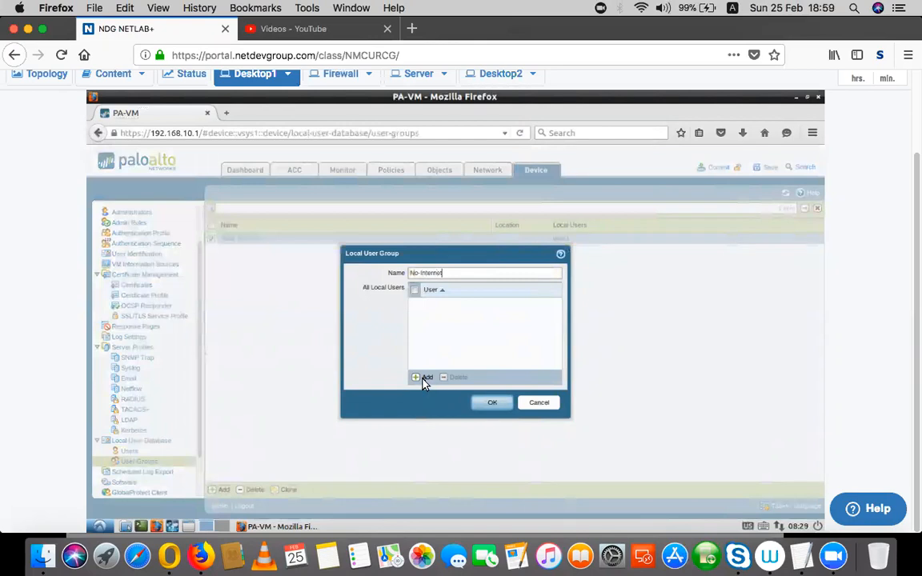
left_click(425, 382)
left_click(433, 328)
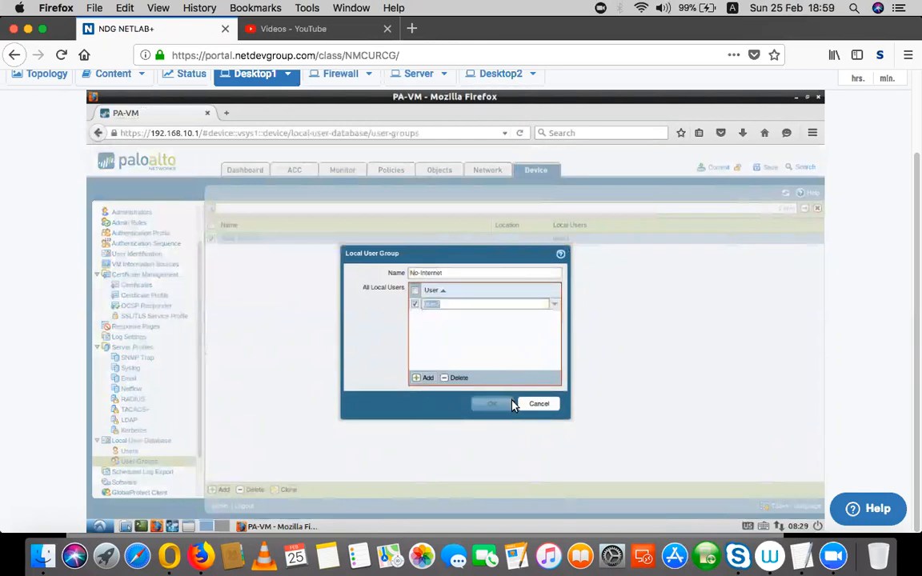
left_click(496, 408)
left_click(494, 404)
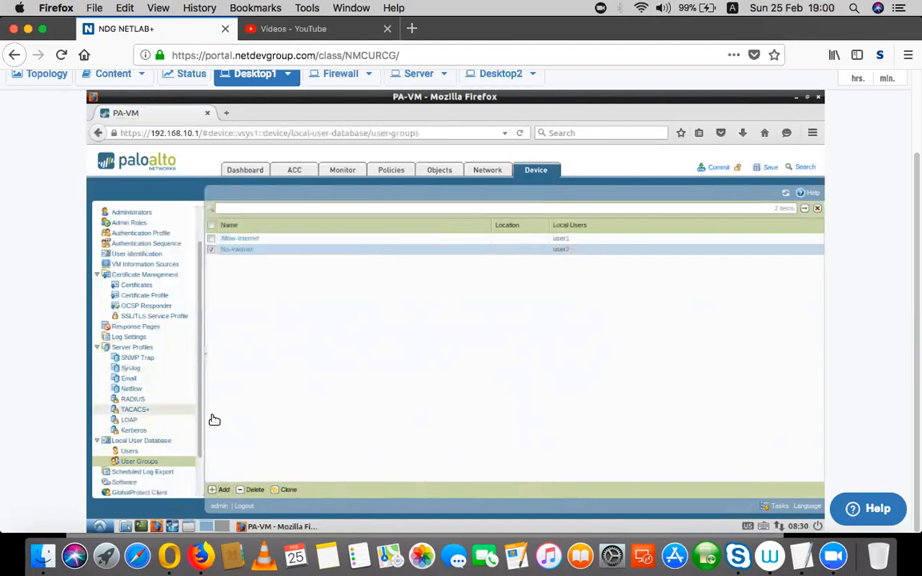
Start a new authentication profile named Active_Authentication_Users.
scroll(202, 430, "down", 3)
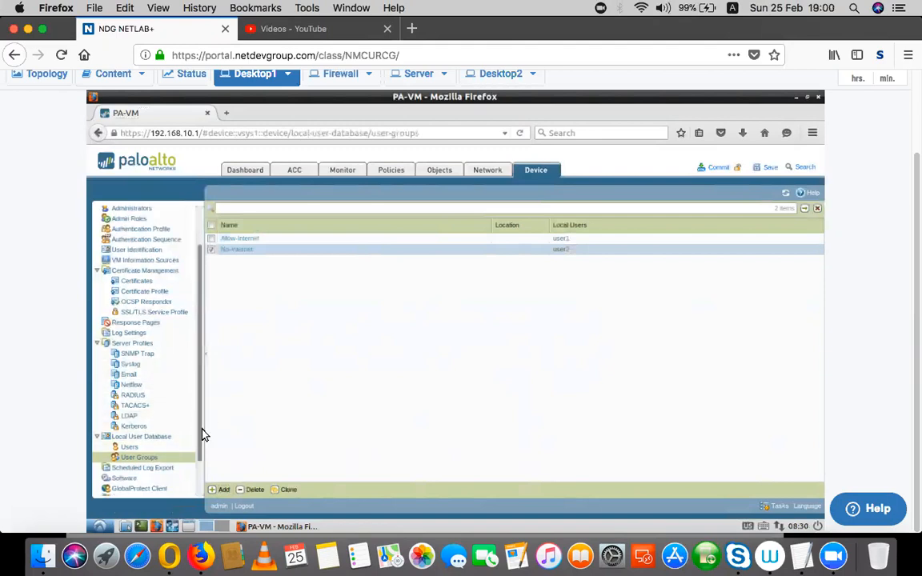
scroll(200, 310, "up", 6)
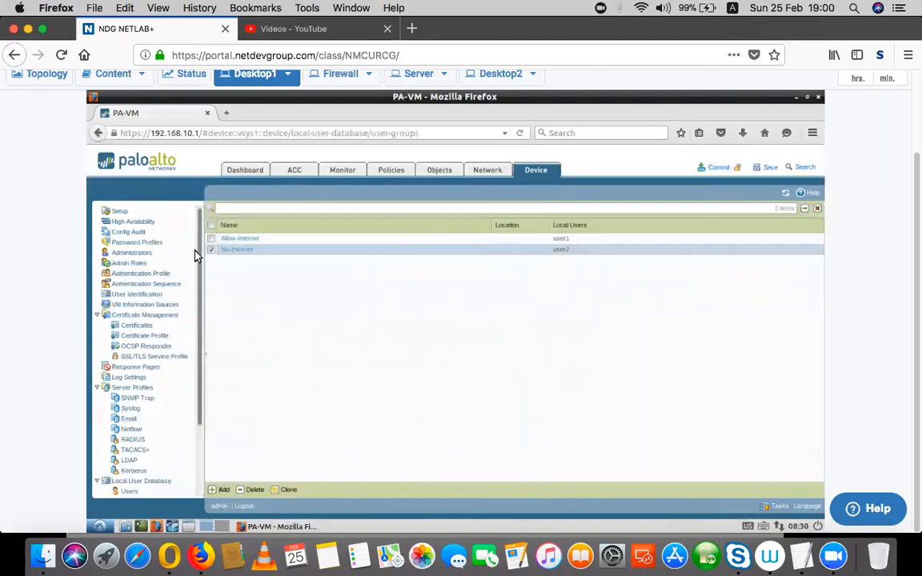
left_click(149, 275)
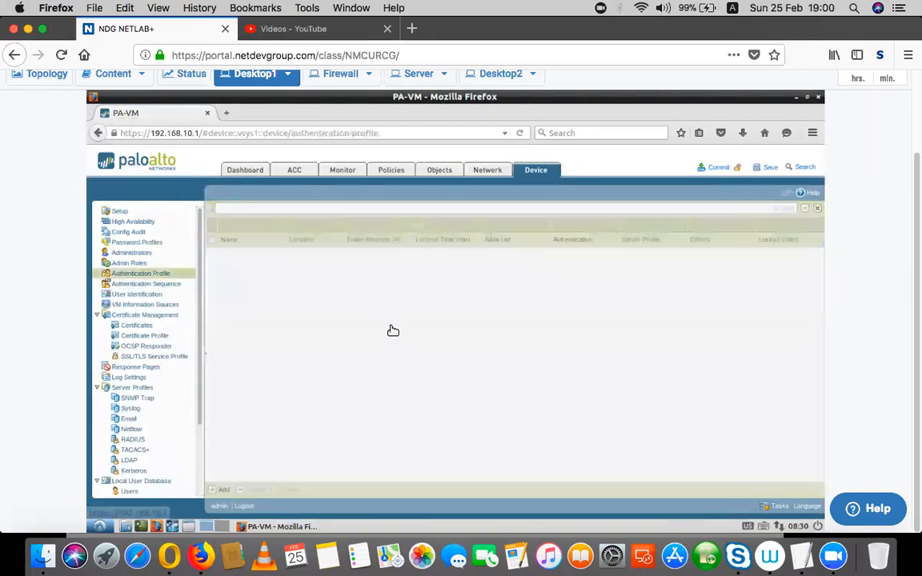
left_click(223, 490)
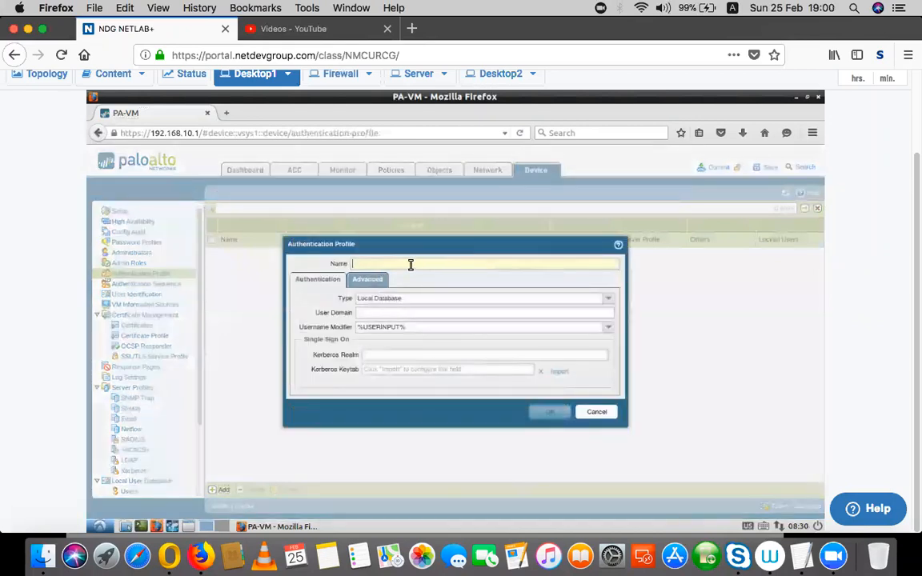
left_click(410, 264)
type("Active_A")
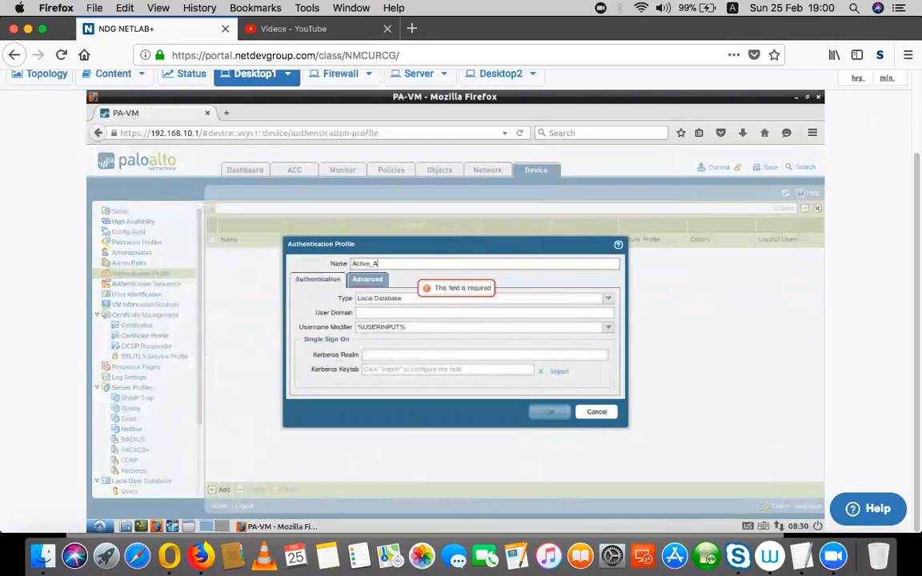
type("uthenticatio")
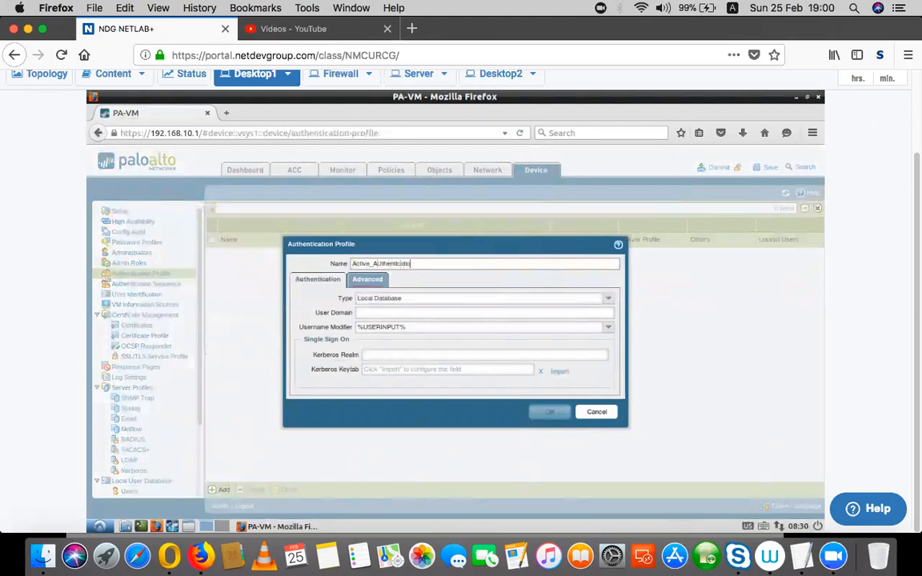
type("n_Users")
left_click_drag(335, 301, 347, 300)
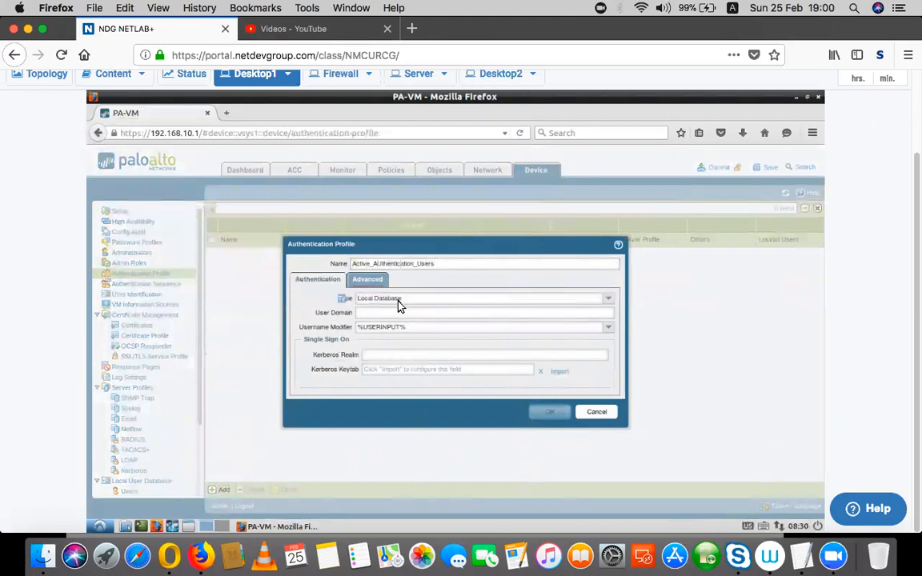
Add Allow-Internet and No-Internet to the profile's allow list and save it.
left_click(373, 280)
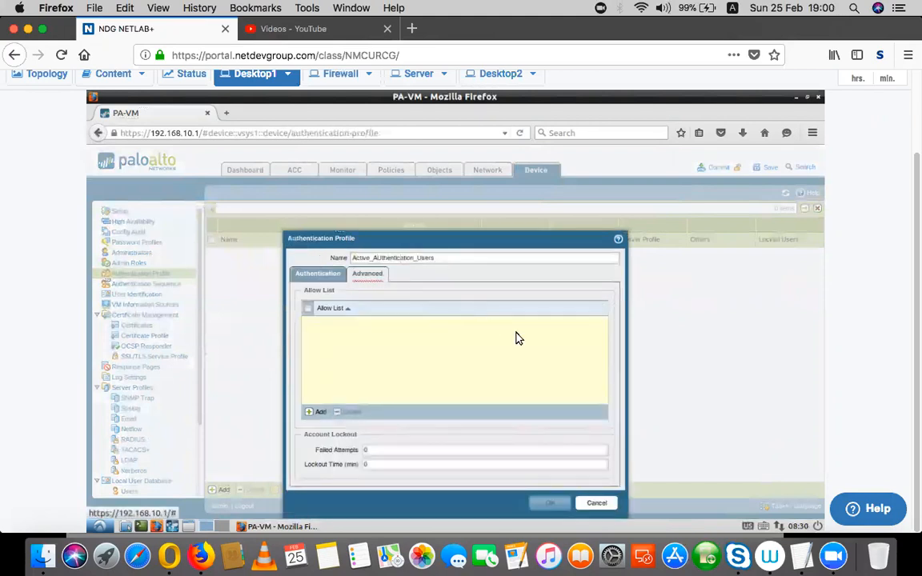
left_click(319, 413)
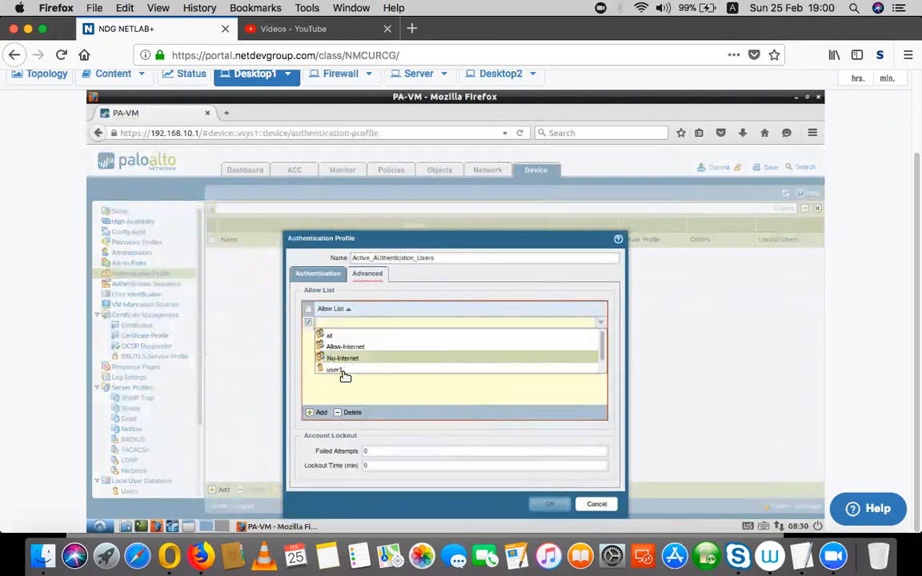
left_click(346, 347)
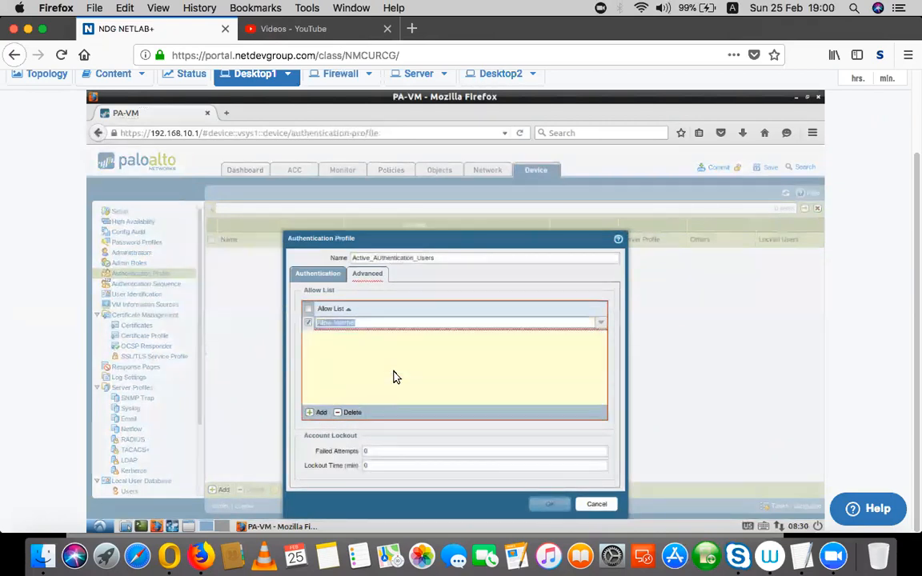
left_click(357, 366)
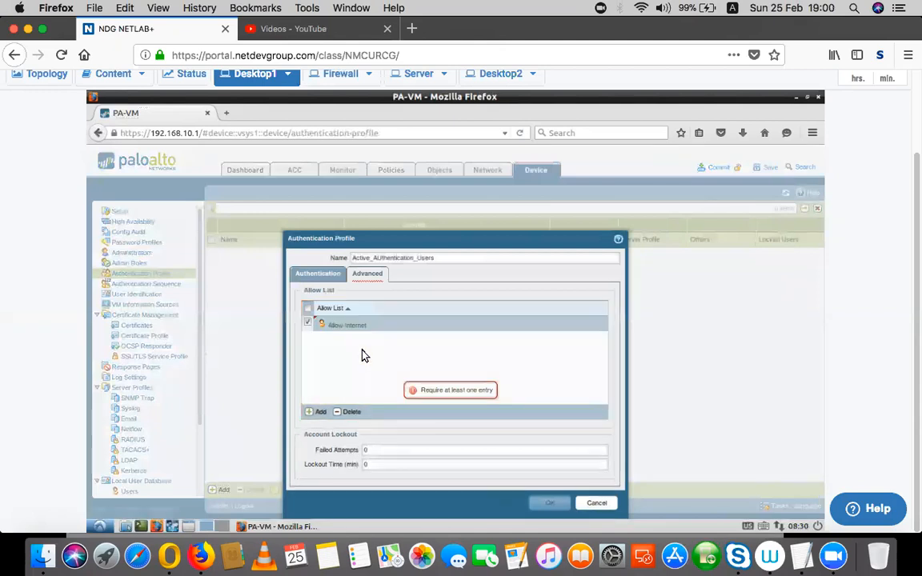
left_click(319, 414)
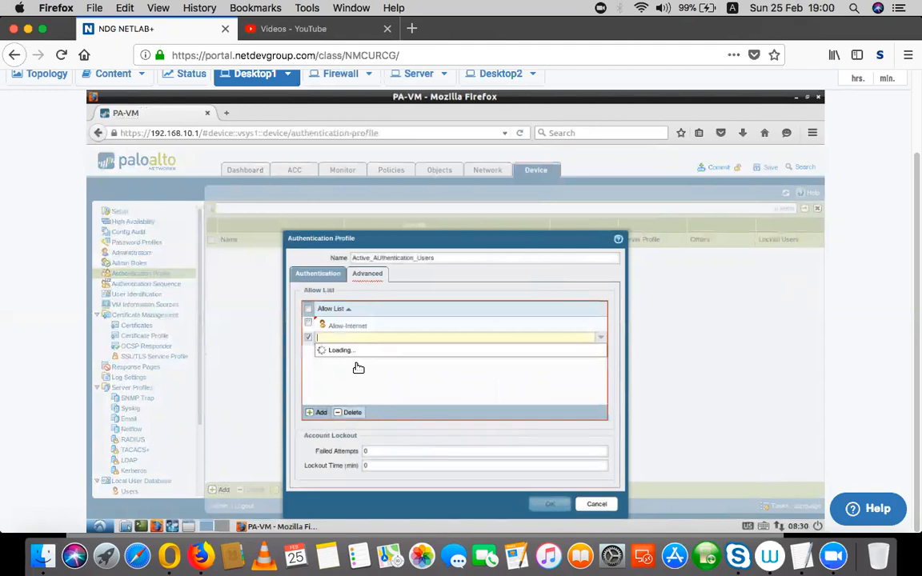
left_click(350, 372)
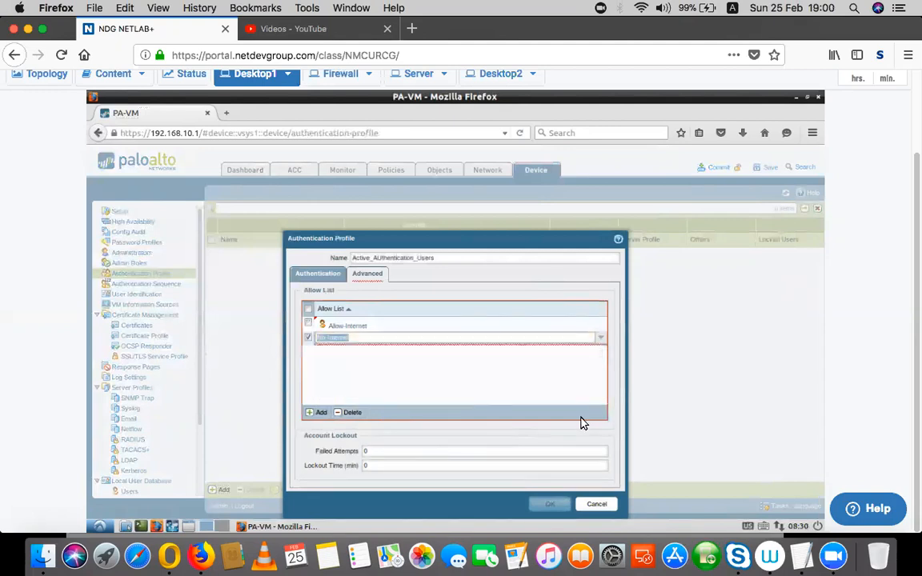
left_click(522, 399)
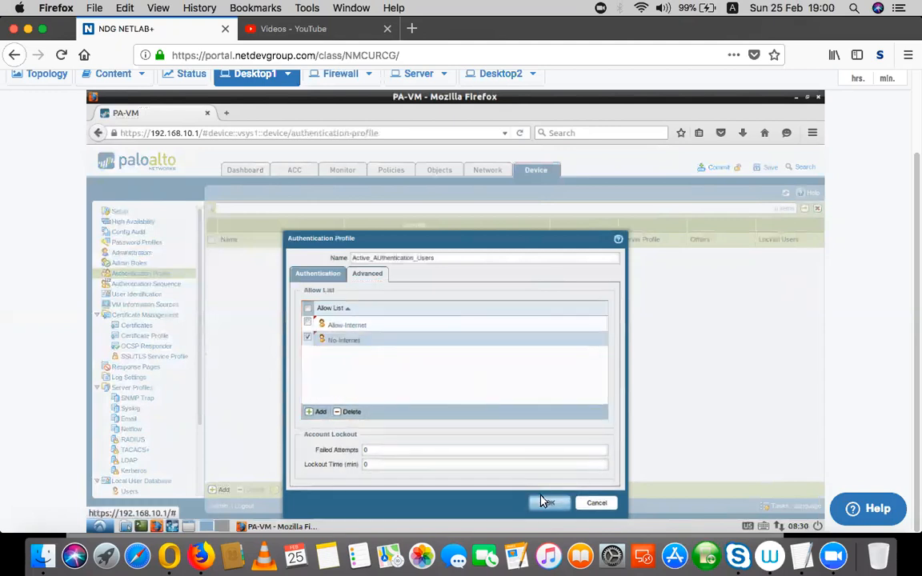
left_click(551, 505)
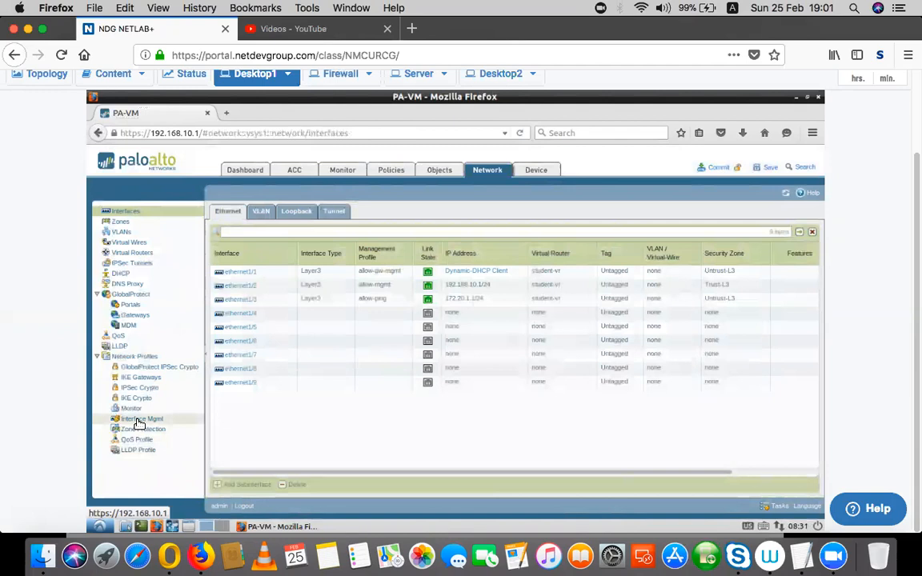
Tick Response Pages on the allow-mgmt interface management profile and save it.
left_click(139, 420)
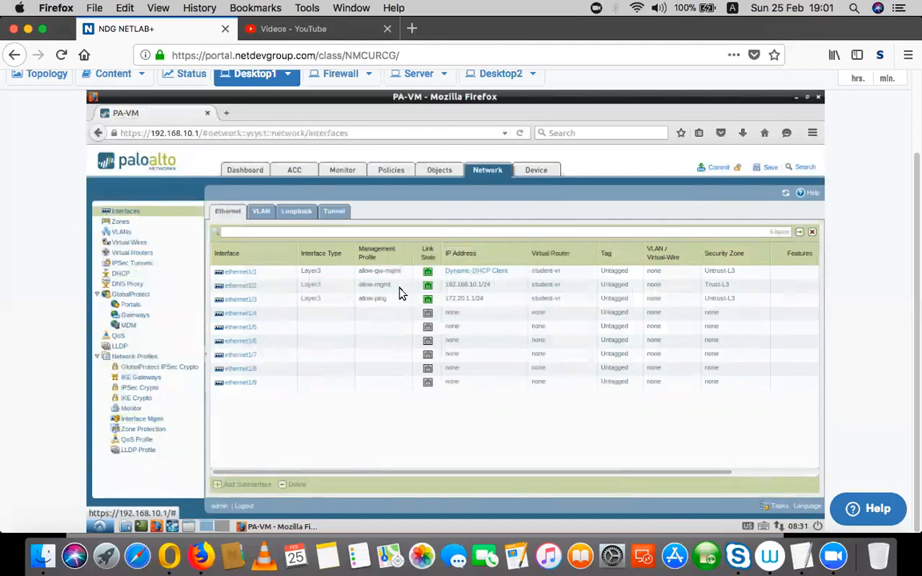
left_click(361, 288)
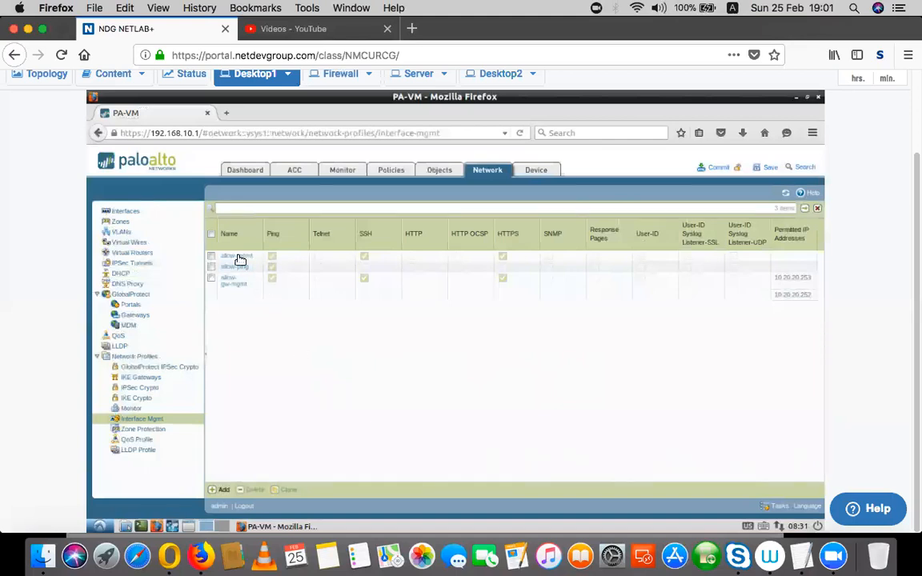
left_click(237, 257)
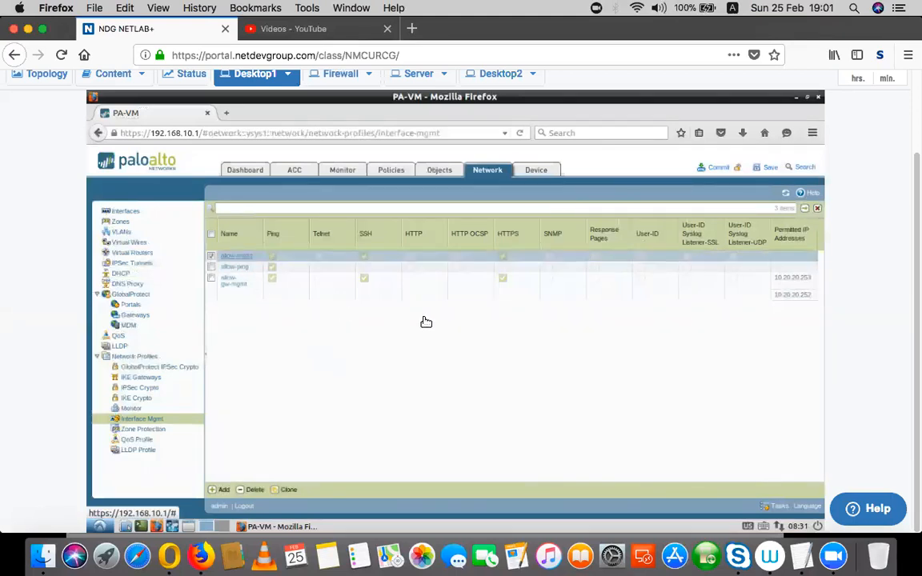
left_click(352, 353)
left_click(546, 443)
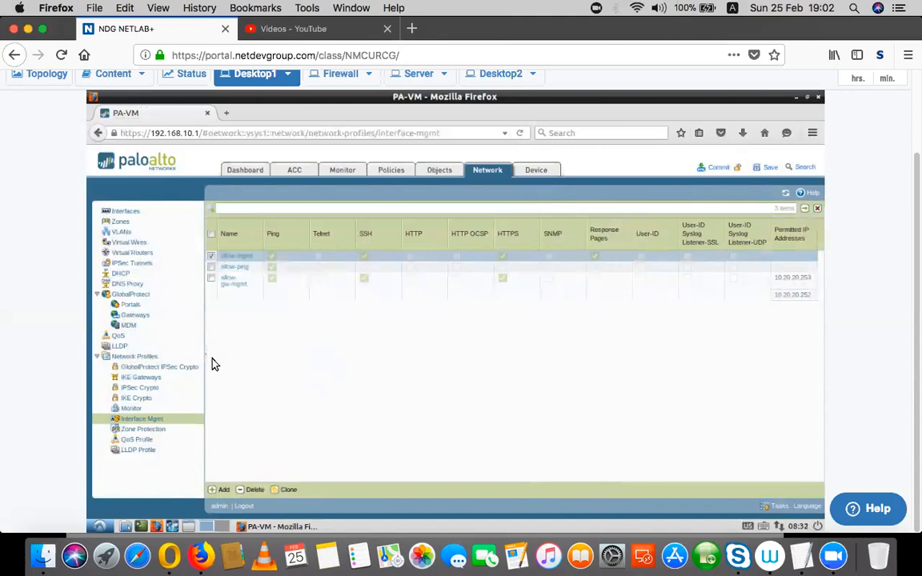
left_click(390, 171)
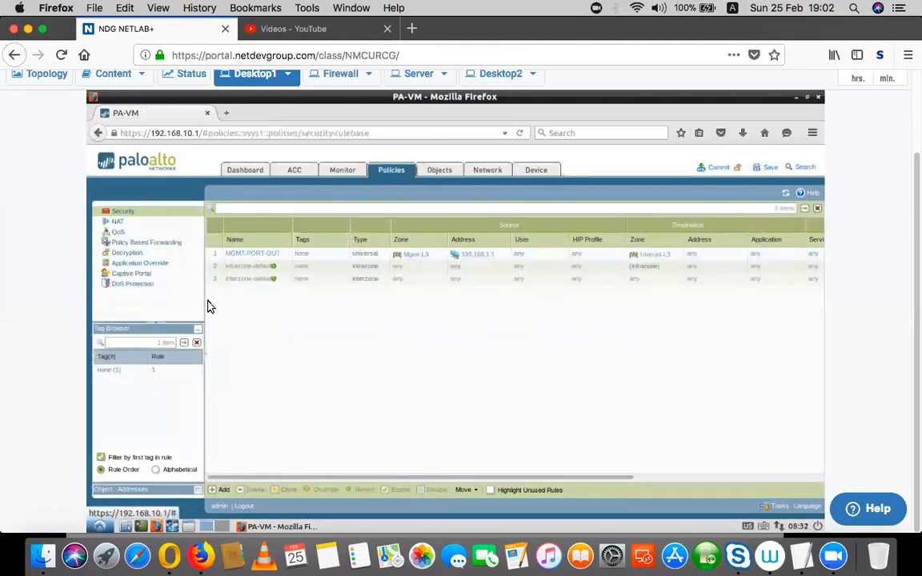
Start captive portal rule IN-TO-OUT from source zone Trust-L3 to destination zone Untrust-L3.
left_click(138, 275)
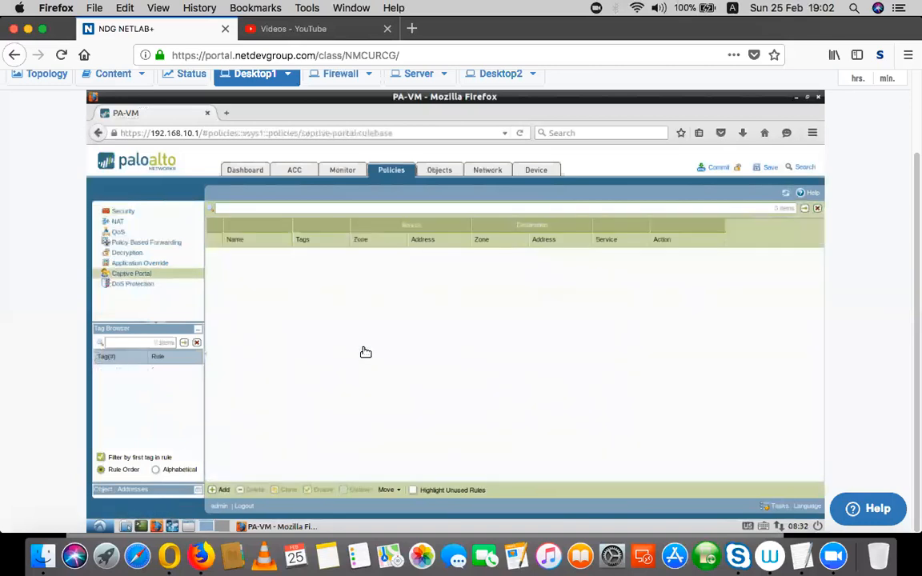
left_click(223, 491)
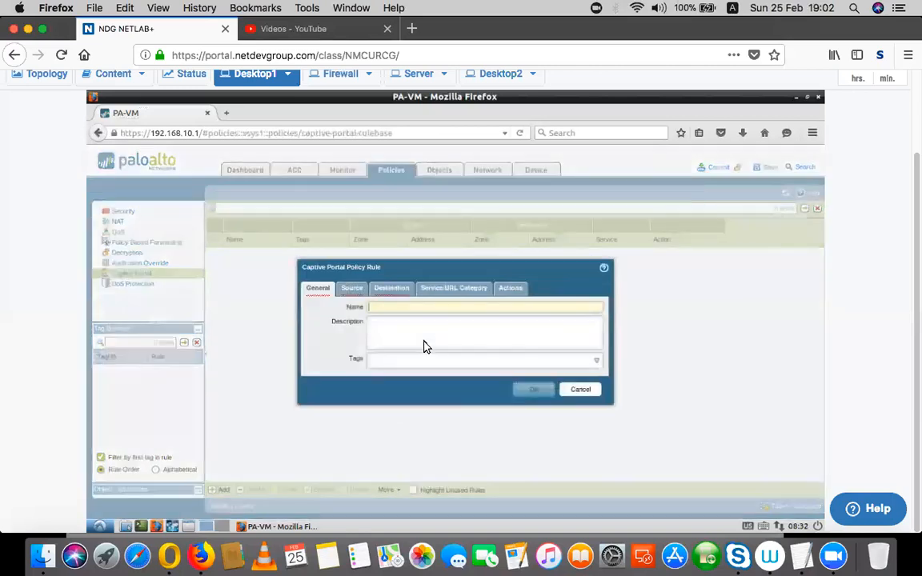
left_click(402, 312)
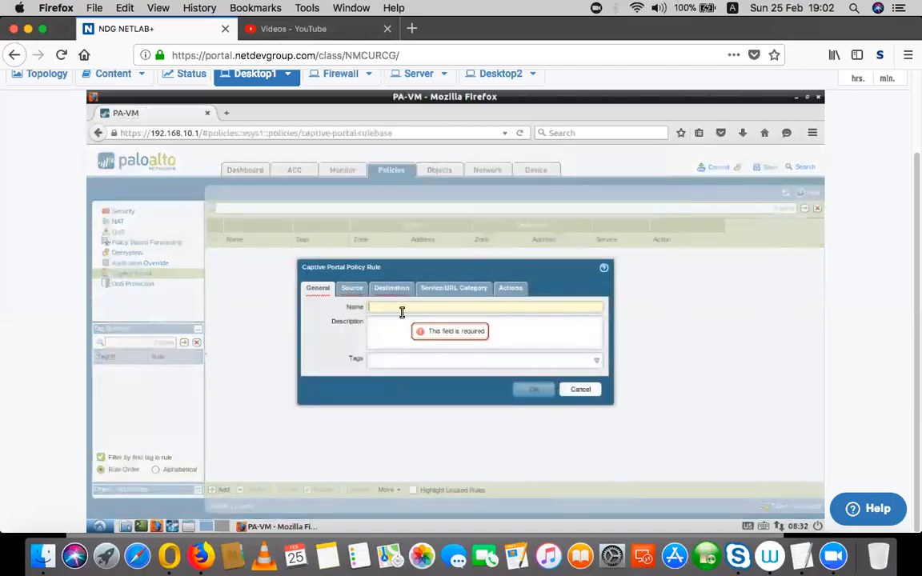
type("IN-")
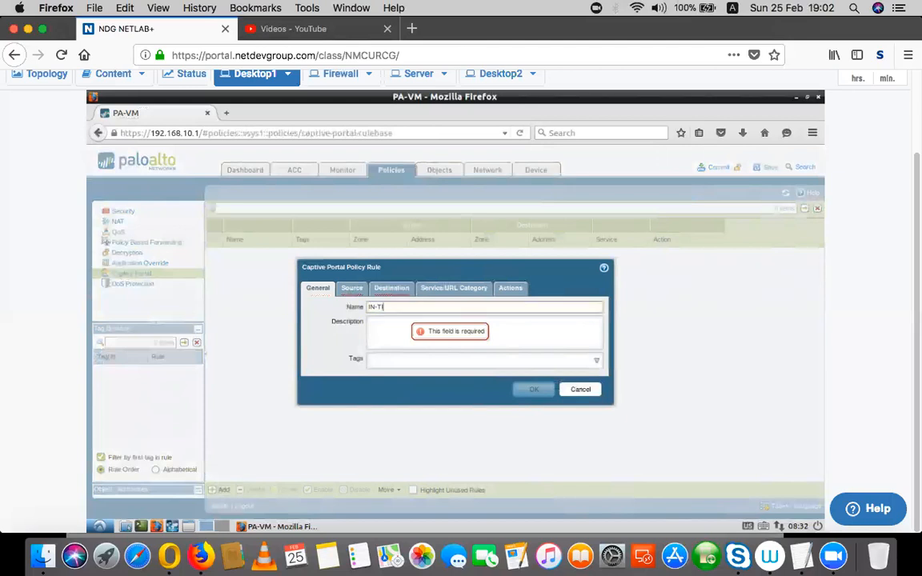
type("TO_O")
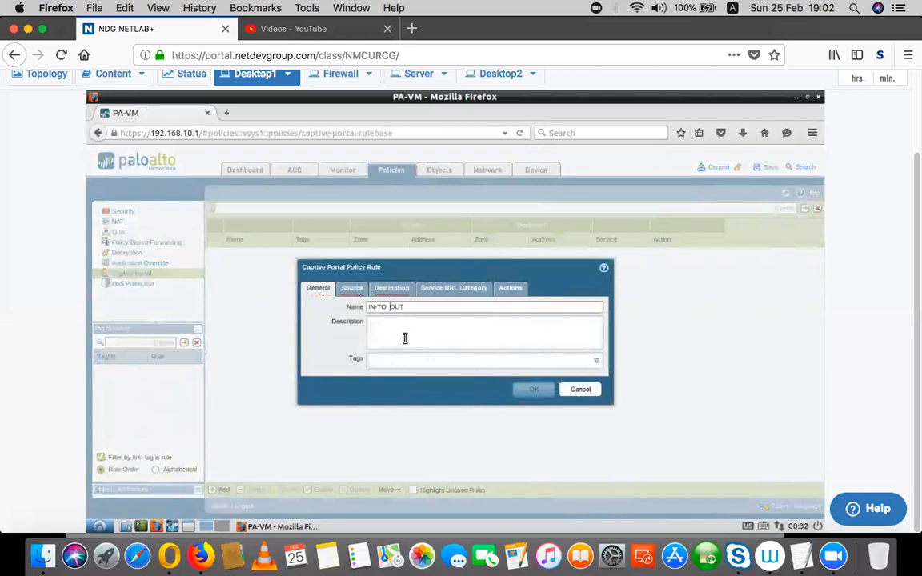
left_click(352, 288)
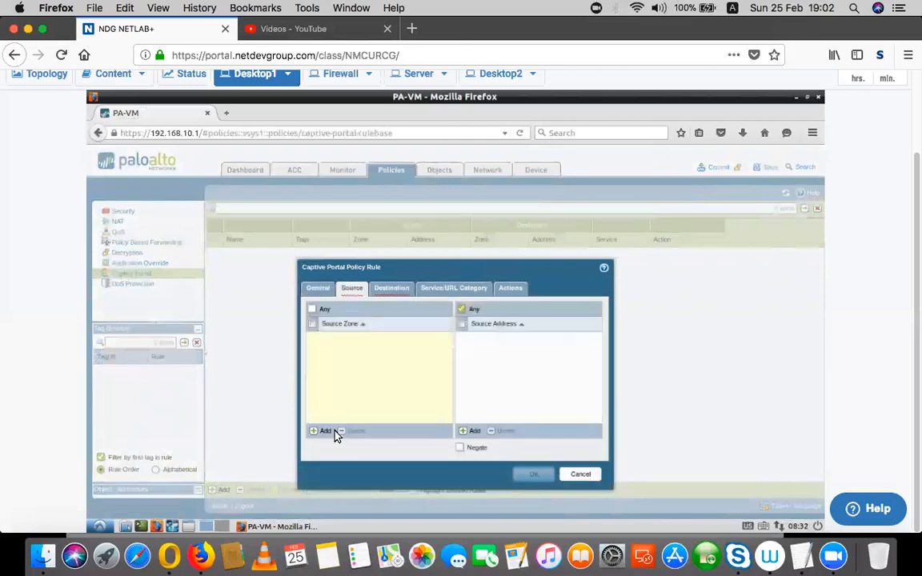
left_click(323, 432)
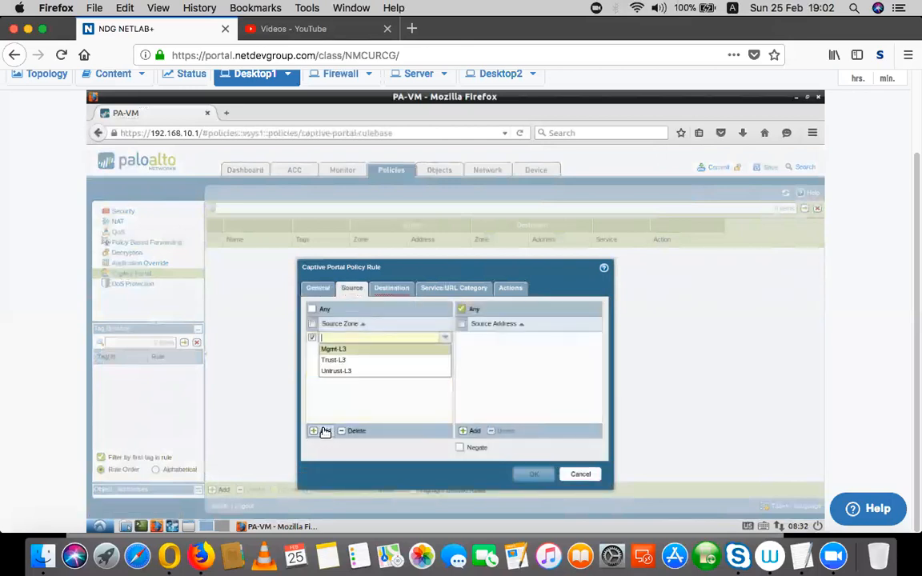
left_click(334, 361)
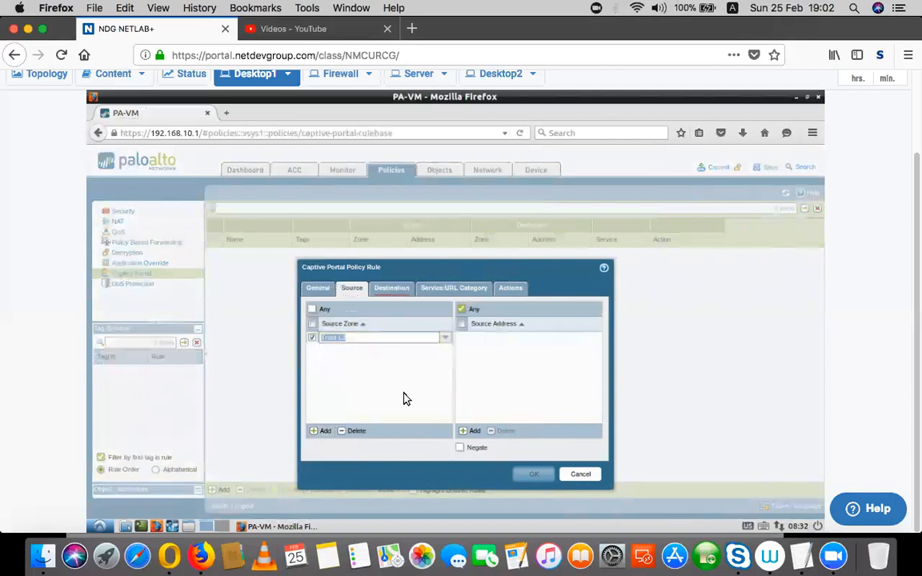
left_click(392, 290)
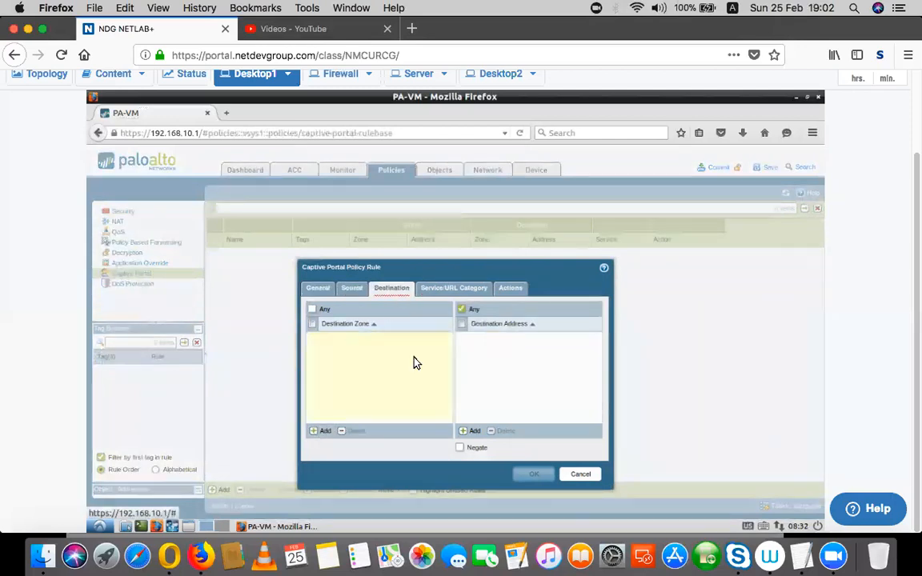
left_click(319, 432)
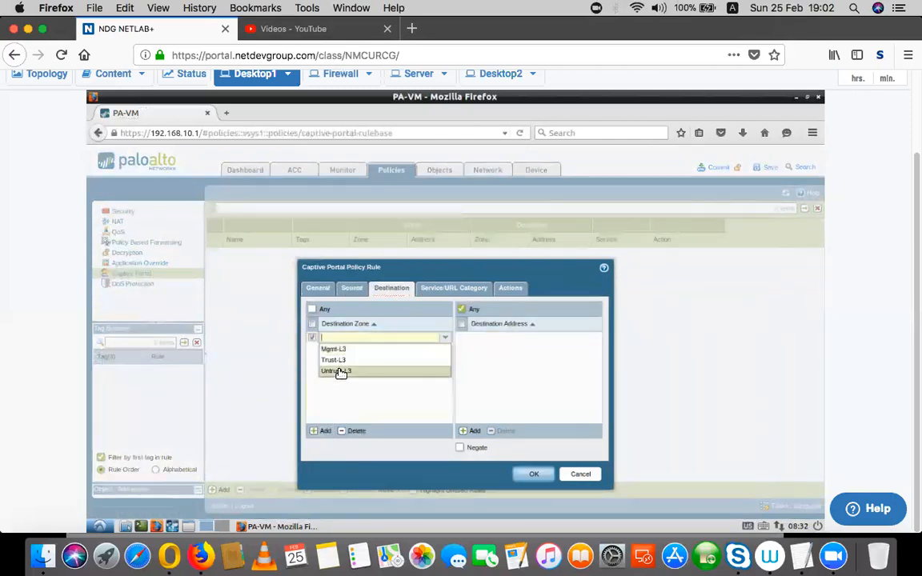
left_click(360, 373)
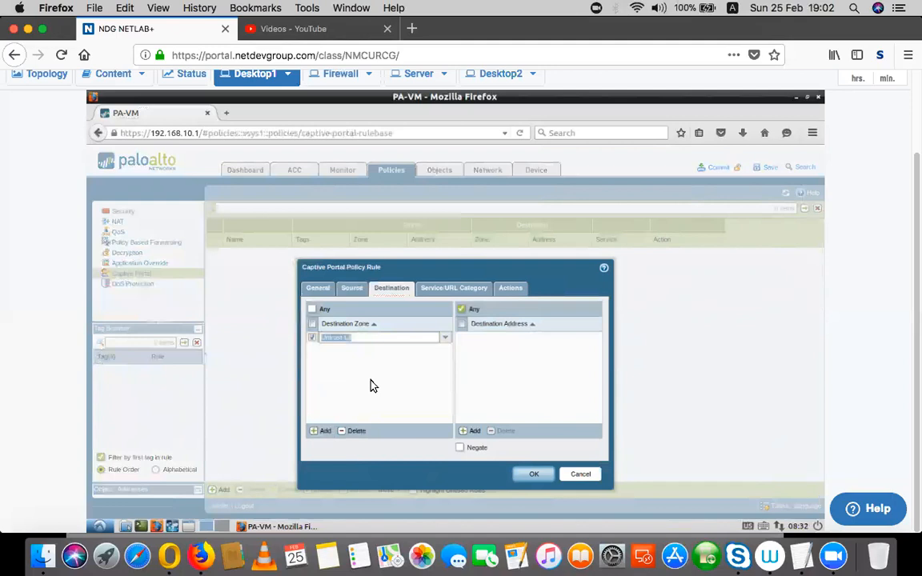
Give the rule service service-https and action web-form, then save it.
left_click(454, 289)
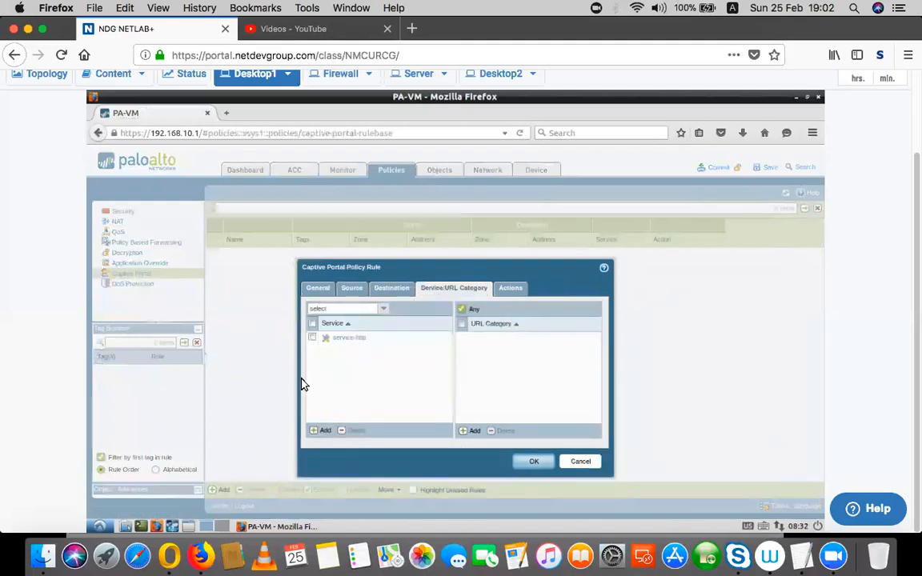
left_click(383, 308)
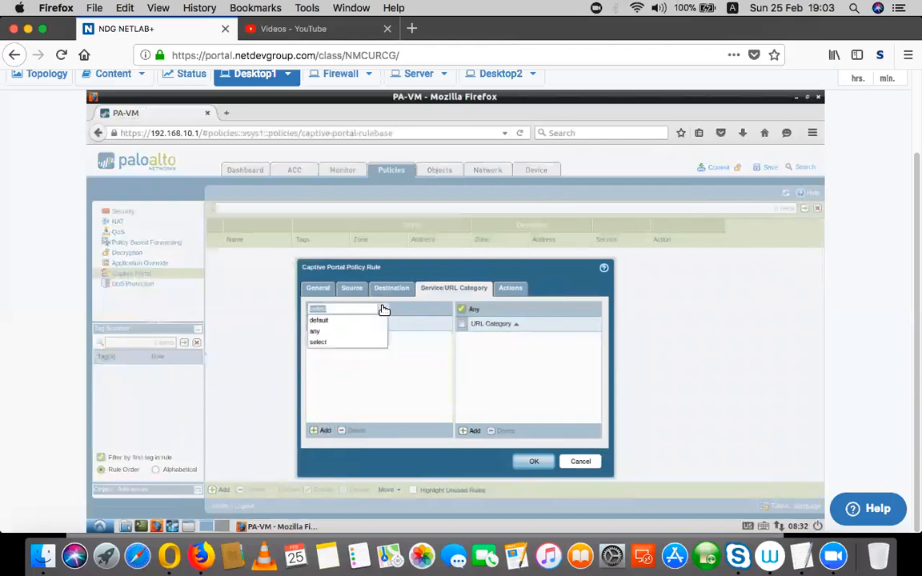
left_click(409, 354)
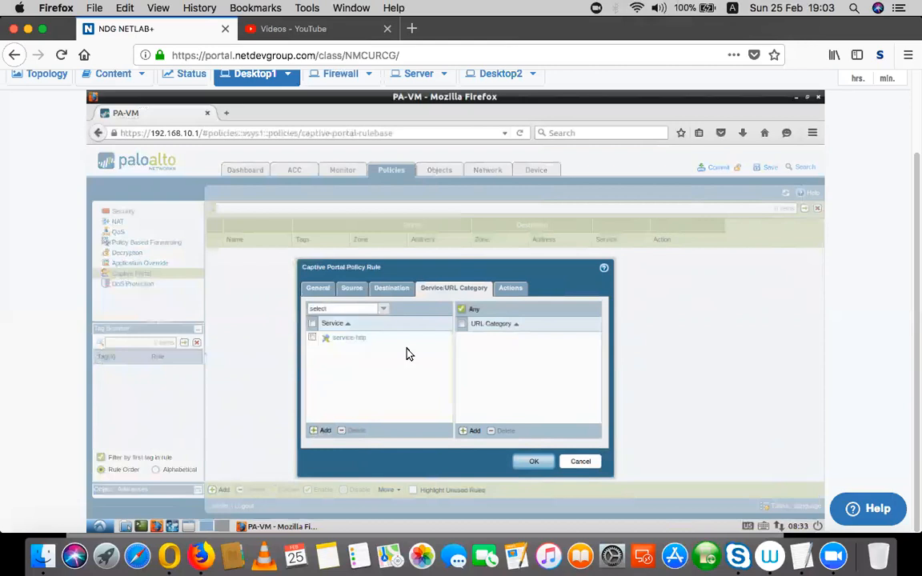
left_click(319, 432)
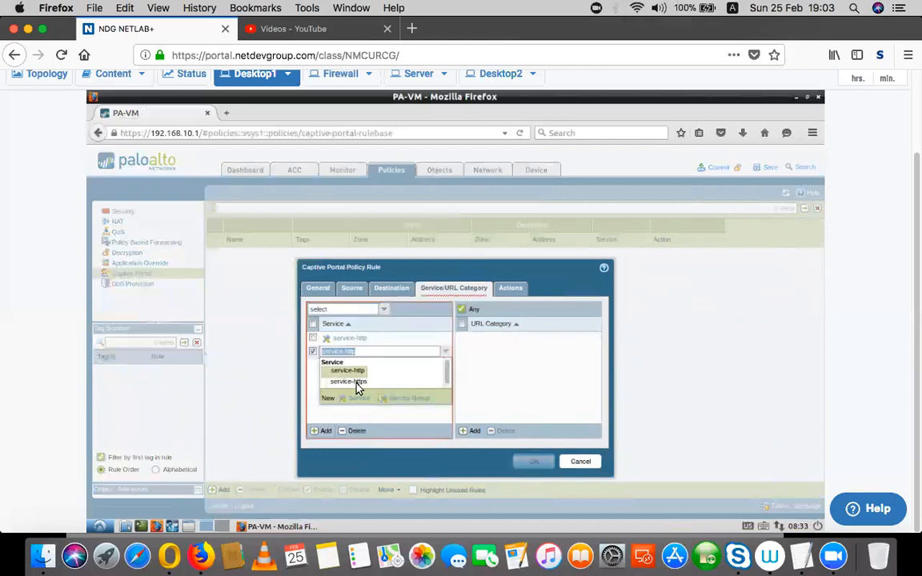
left_click(354, 383)
left_click(403, 393)
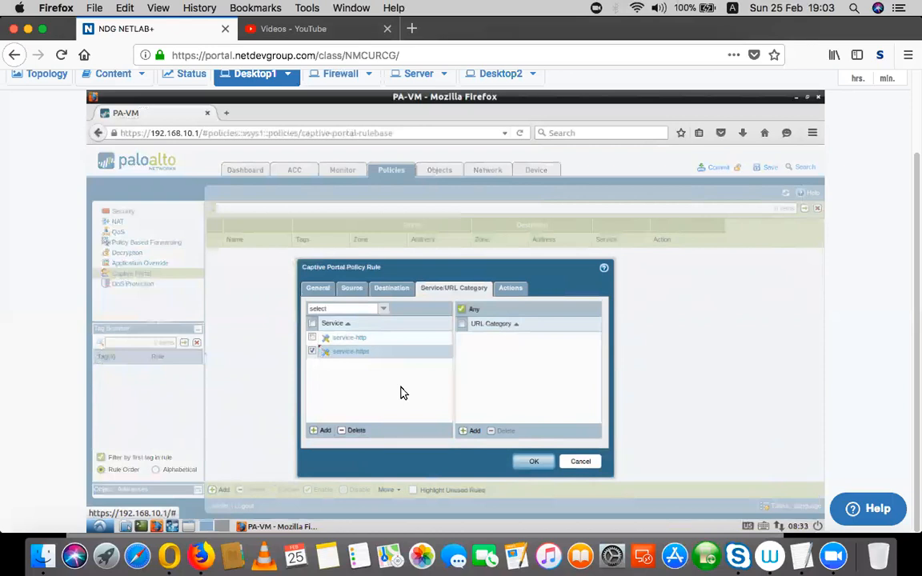
left_click(517, 289)
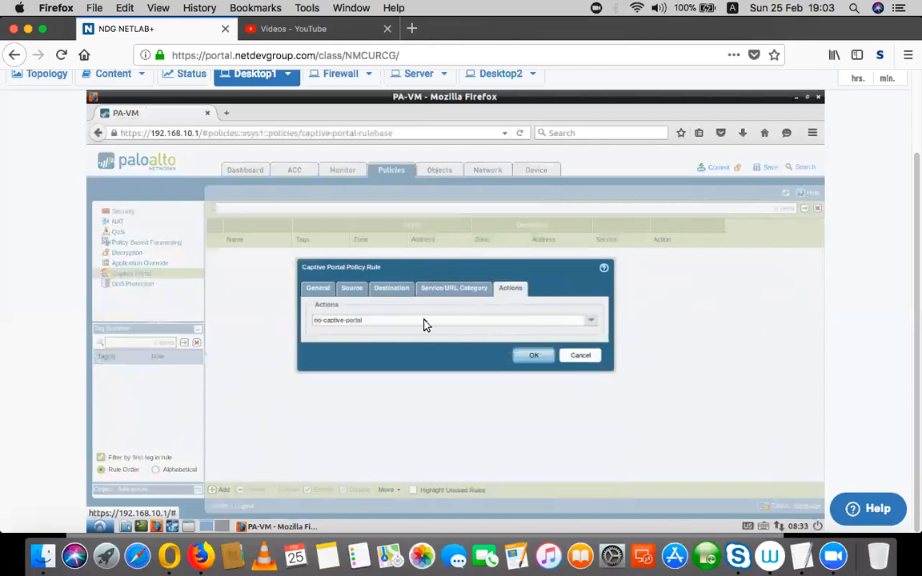
left_click(592, 322)
left_click(335, 333)
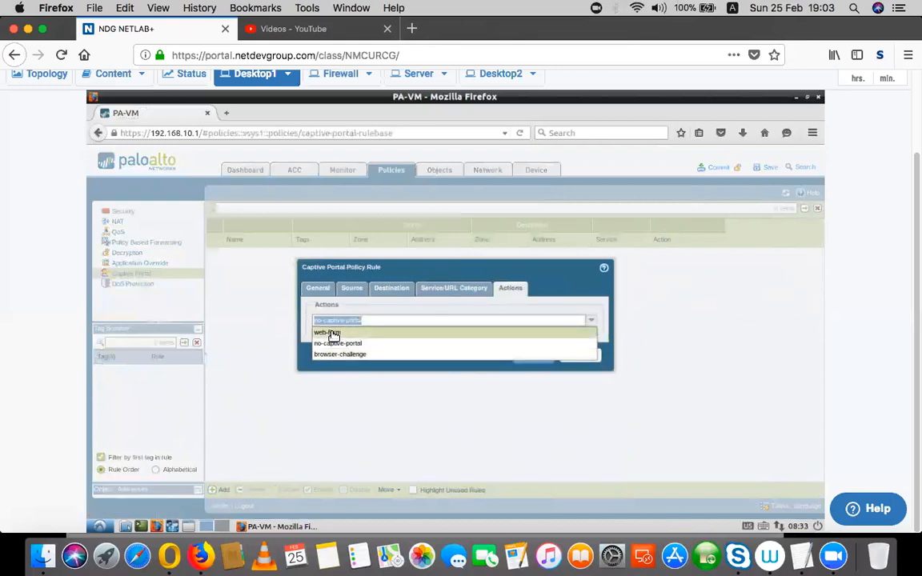
left_click(545, 354)
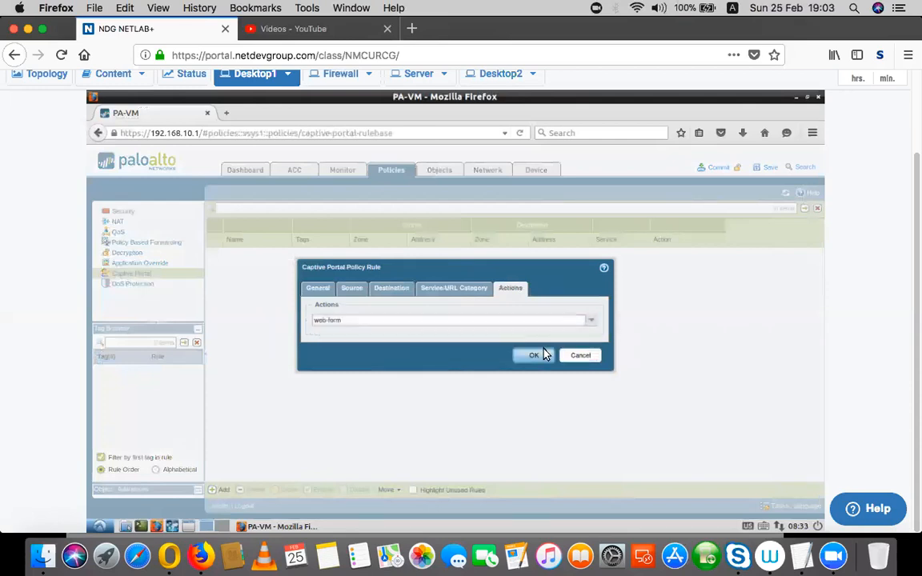
left_click(531, 358)
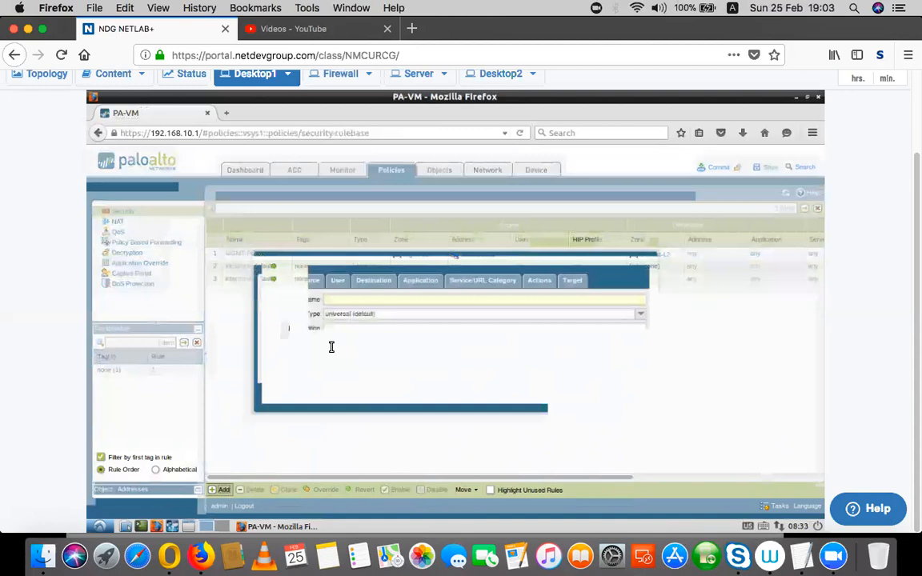
Name the security rule IN_OUT with source zone Trust-L3 and destination zone Untrust-L3.
type("IN_OUT")
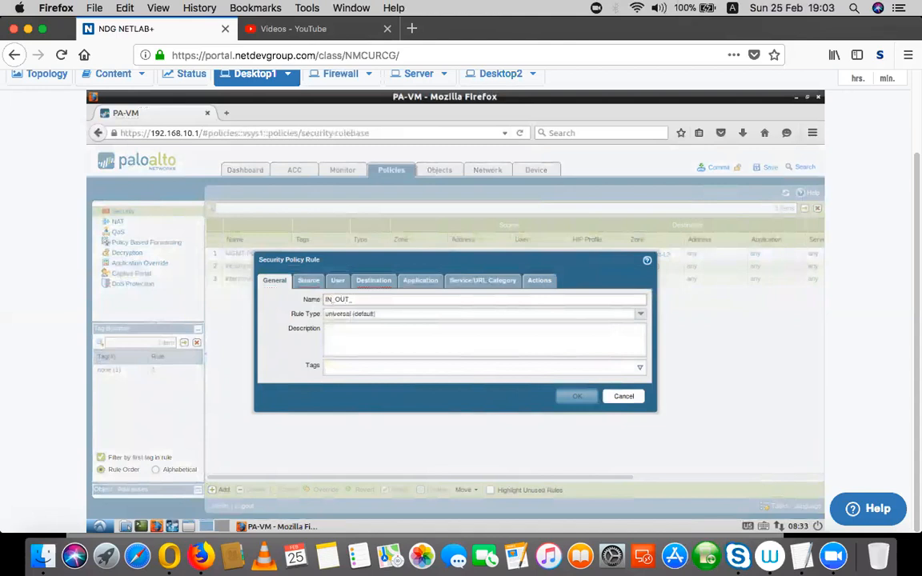
left_click(309, 280)
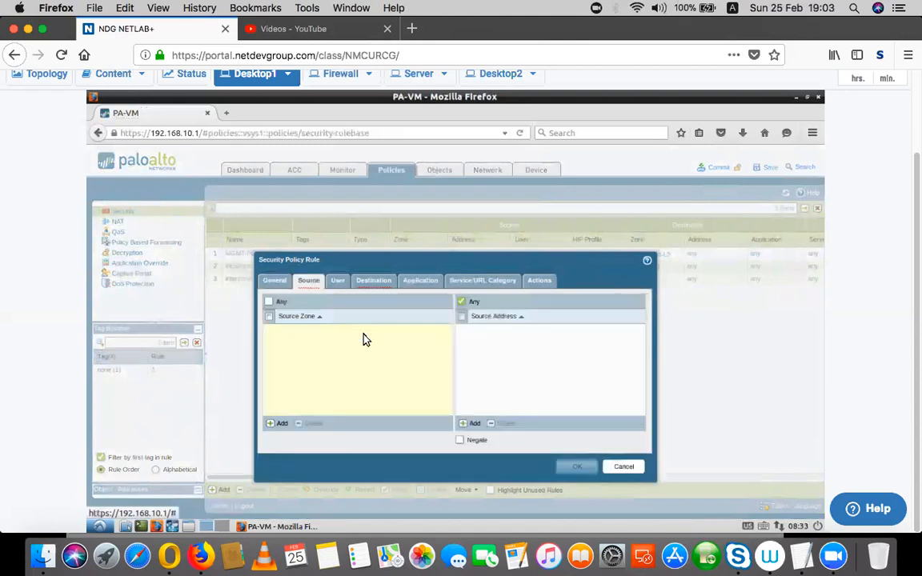
left_click(280, 424)
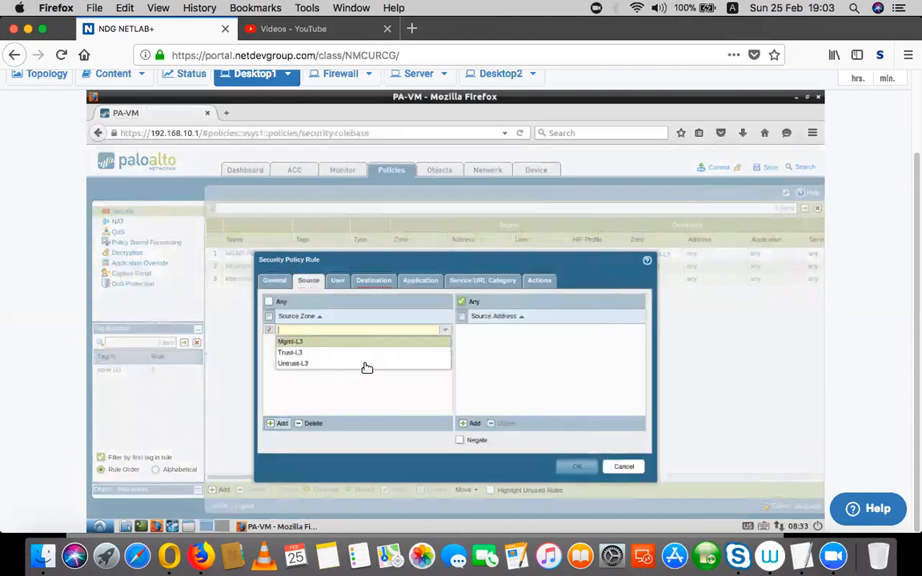
left_click(292, 354)
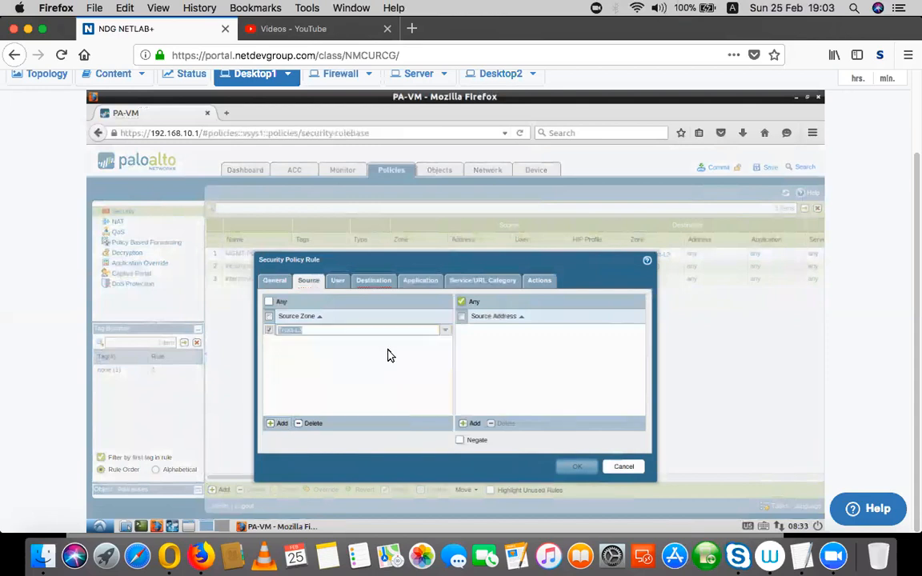
left_click(397, 364)
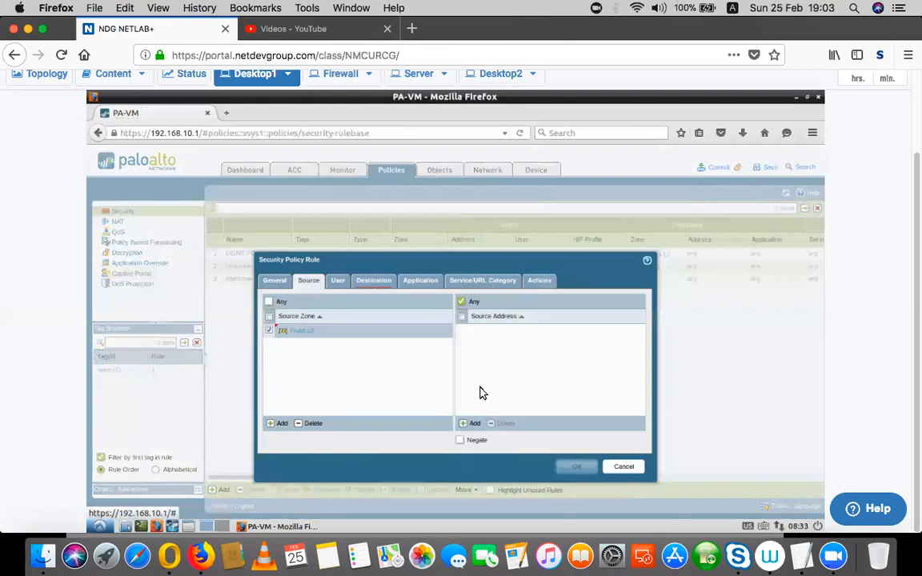
left_click(373, 282)
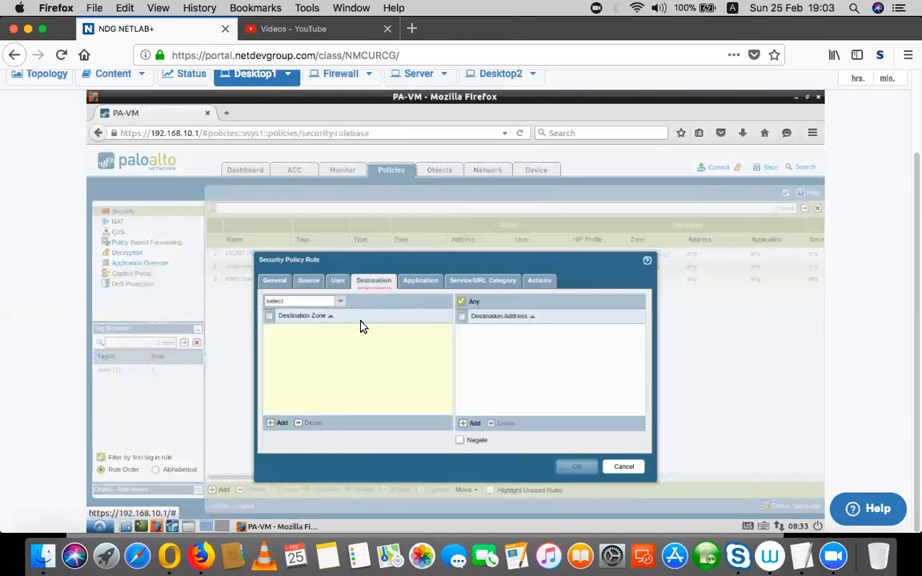
left_click(276, 423)
left_click(304, 363)
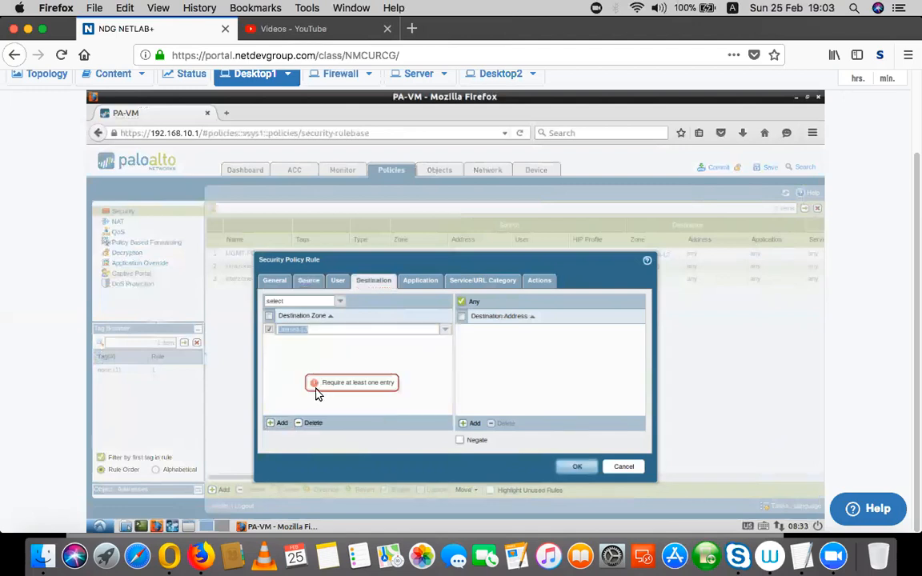
left_click(337, 280)
Keep the rule's source user as any, dismissing the reservation warning.
left_click(277, 423)
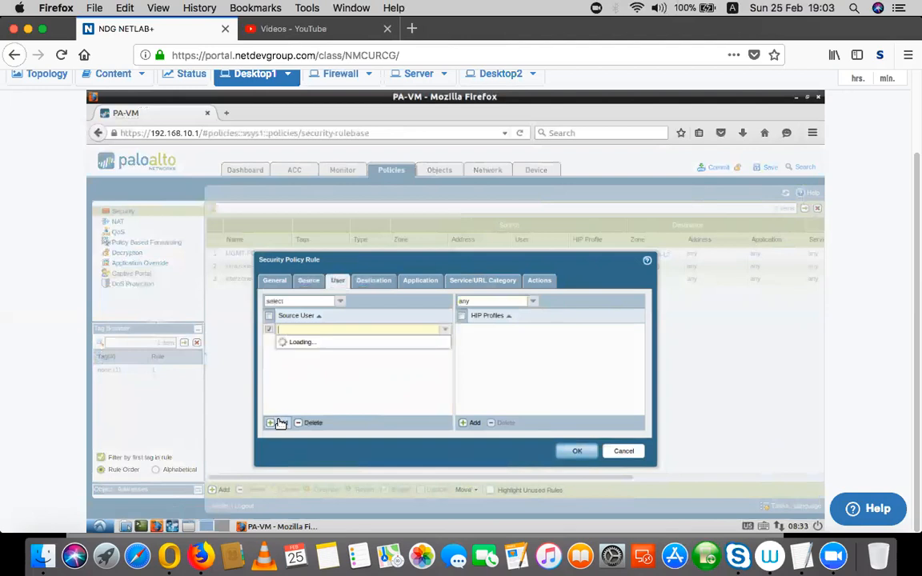
left_click(446, 330)
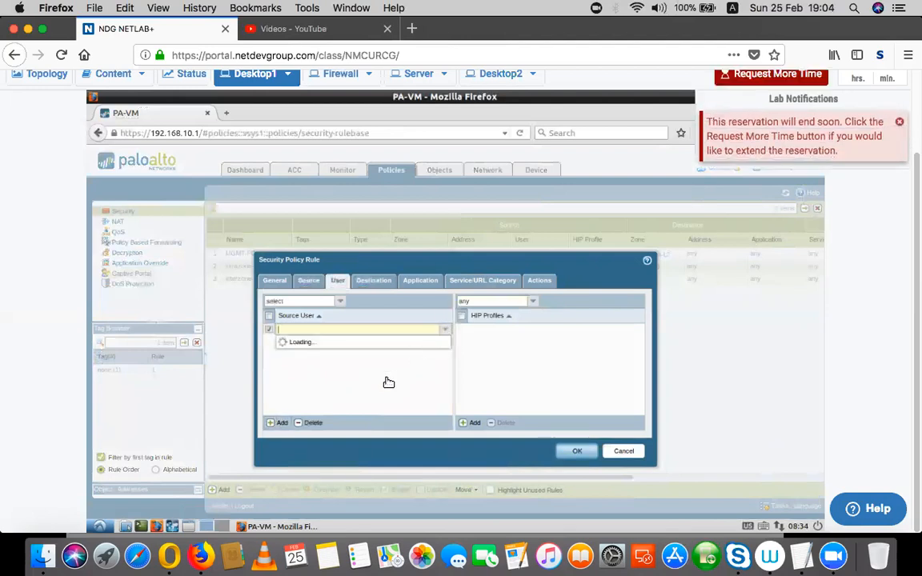
left_click(378, 349)
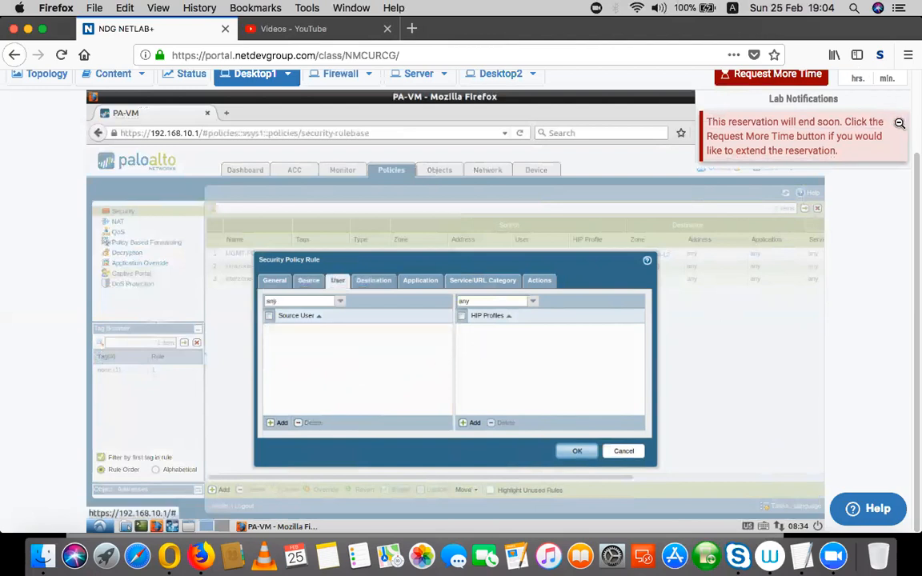
left_click(901, 124)
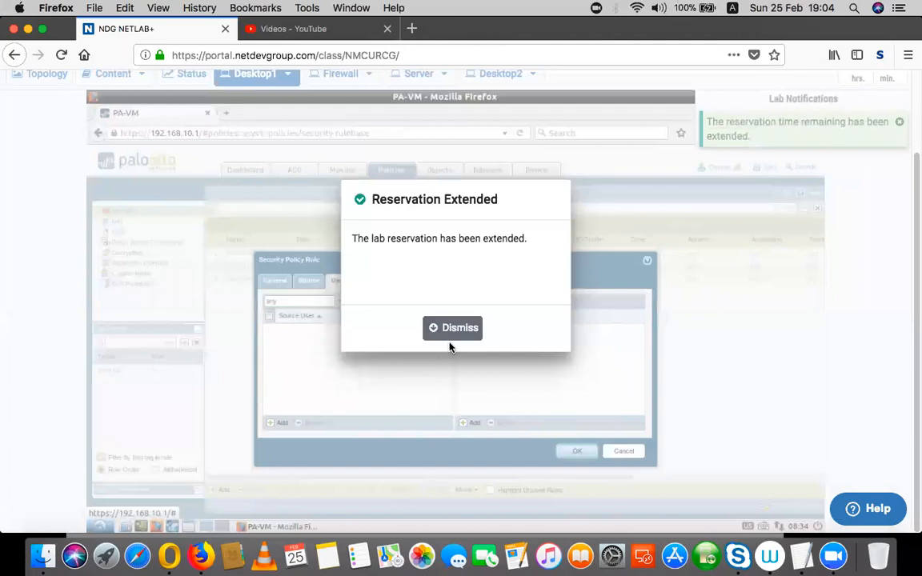
left_click(449, 332)
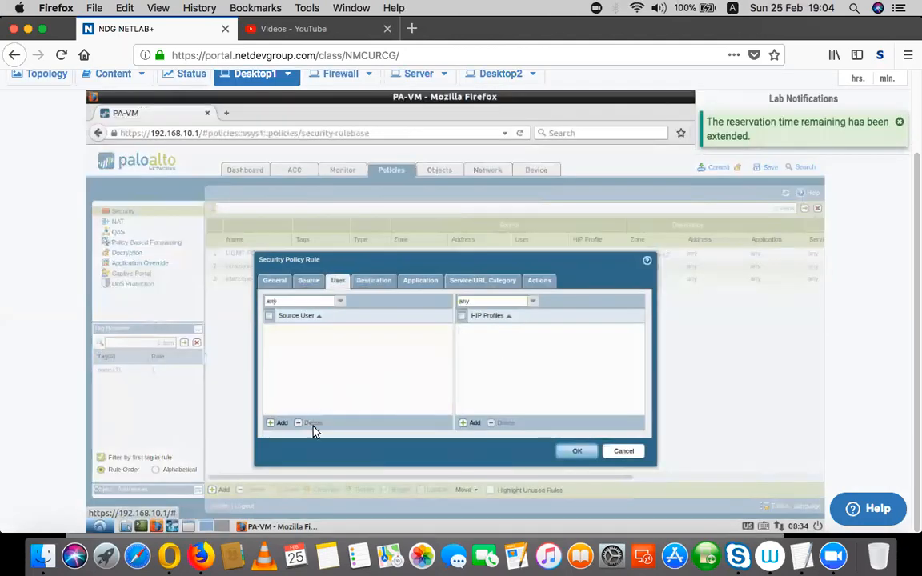
left_click(280, 422)
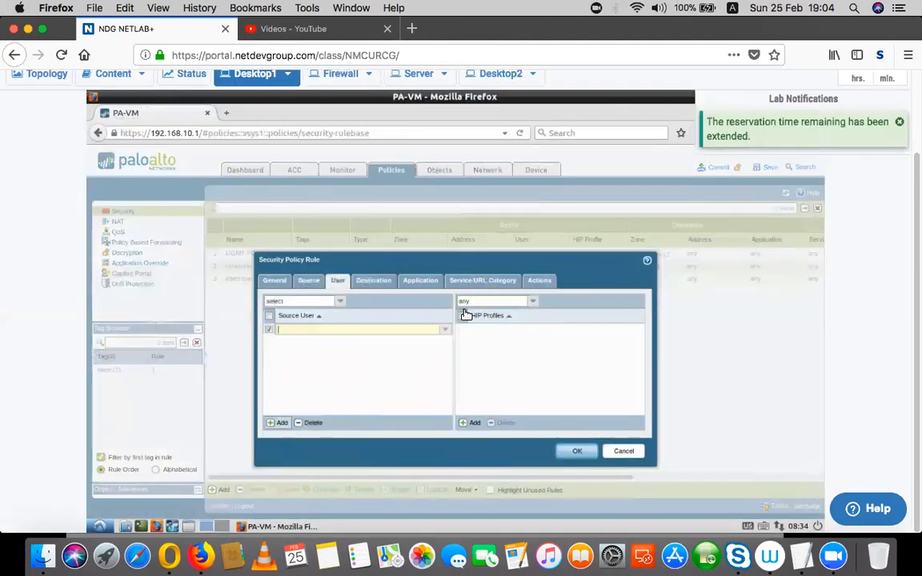
left_click(339, 302)
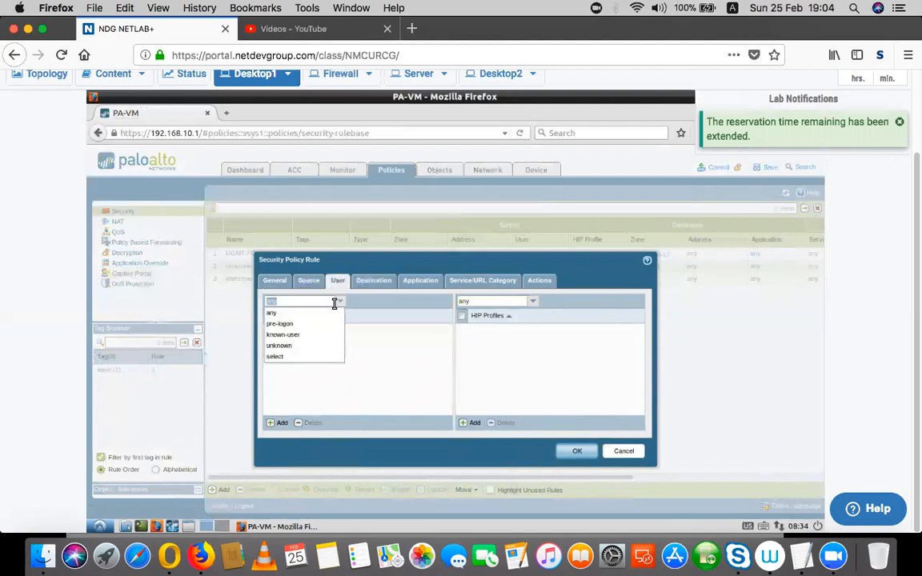
left_click(371, 371)
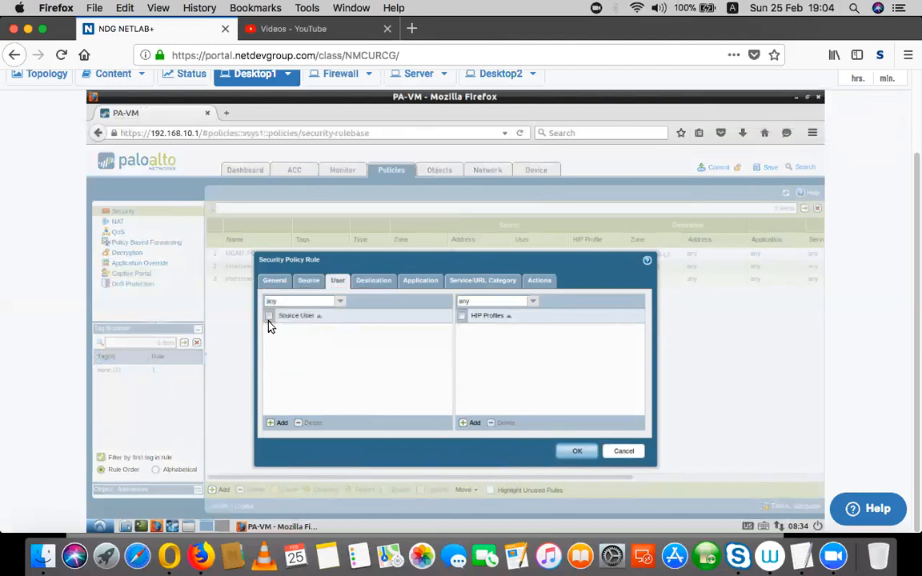
Review the Destination, Application, Service/URL Category and Actions tabs, then save the Allow rule.
left_click(372, 286)
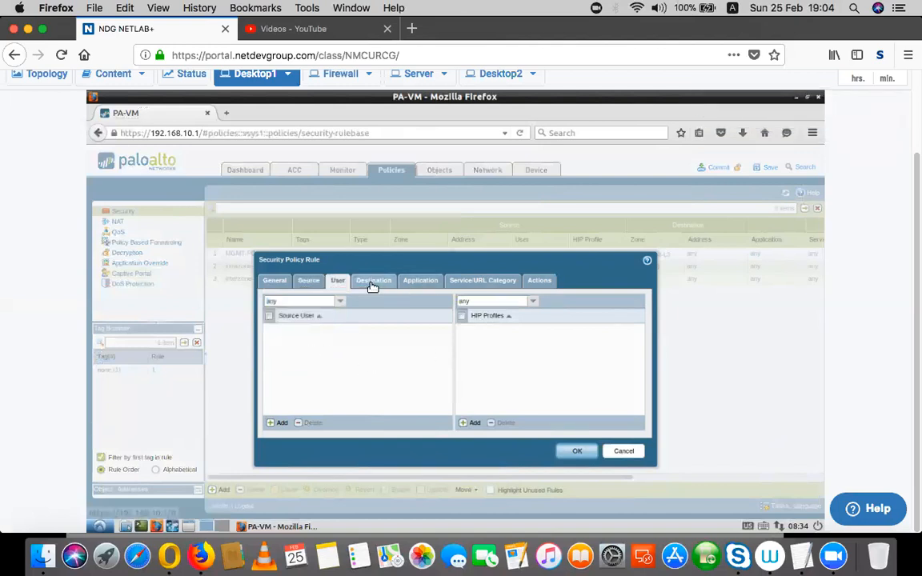
left_click(428, 286)
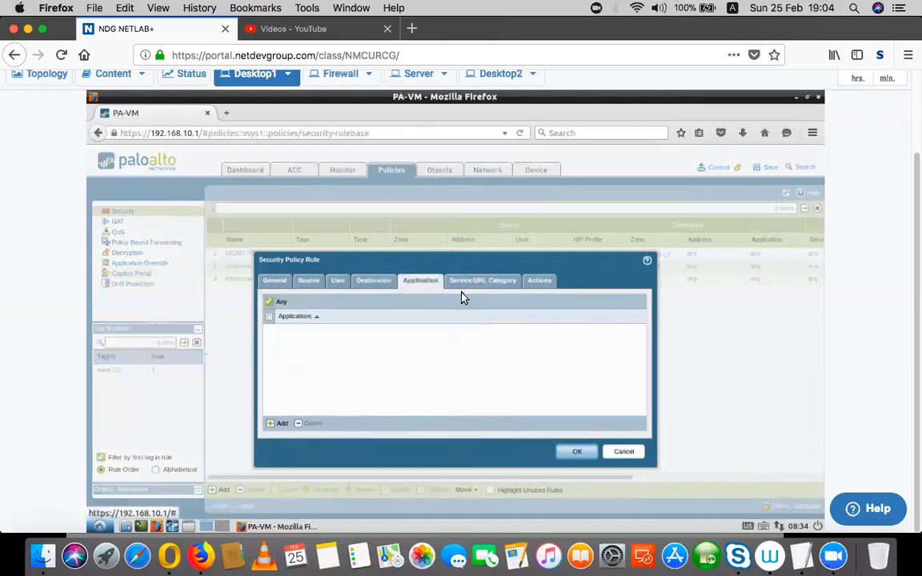
left_click(491, 285)
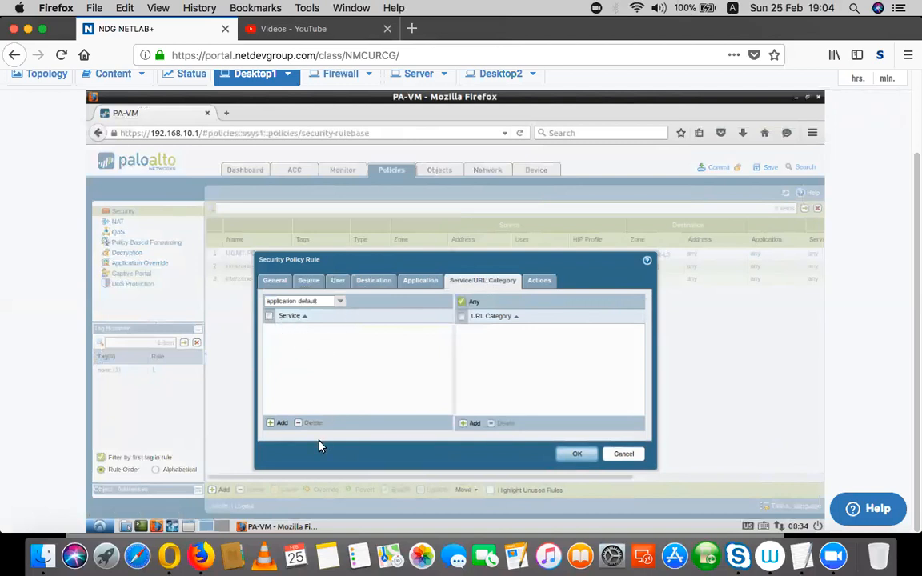
left_click(550, 285)
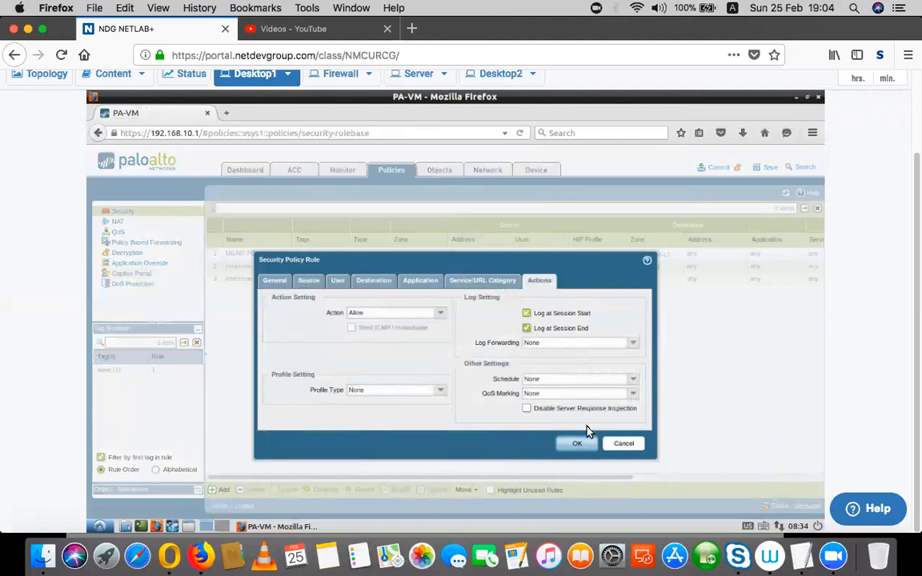
left_click(578, 445)
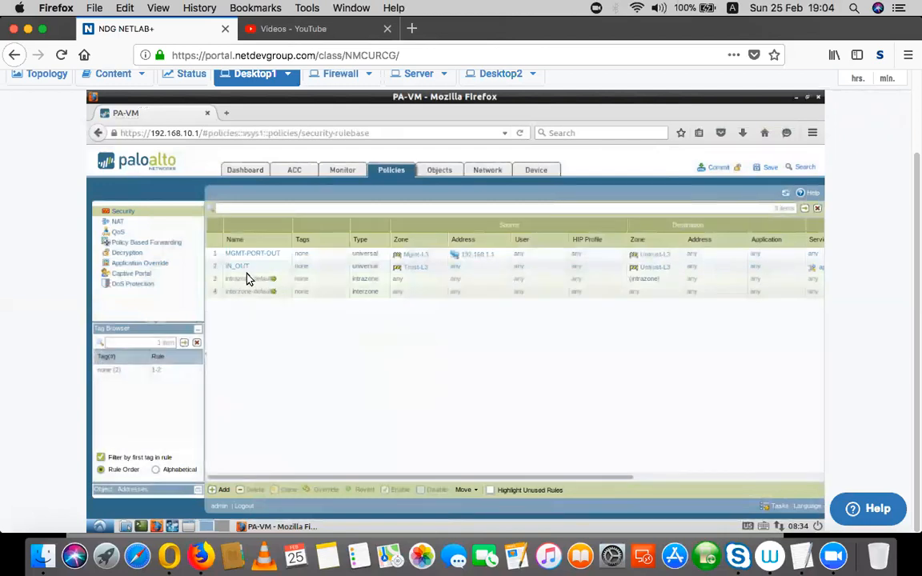
Tick Enable User Identification in the Trust-L3 zone and save the zone.
left_click(485, 171)
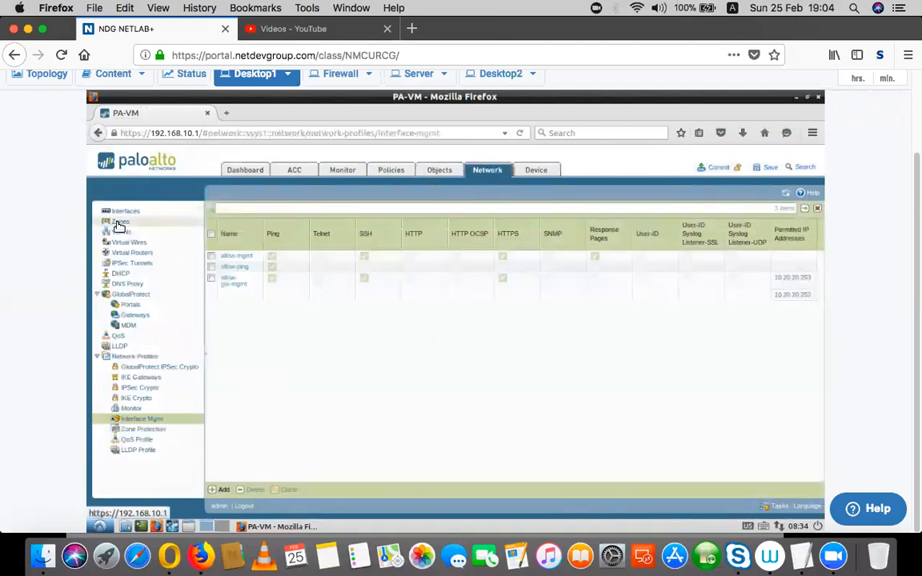
left_click(118, 223)
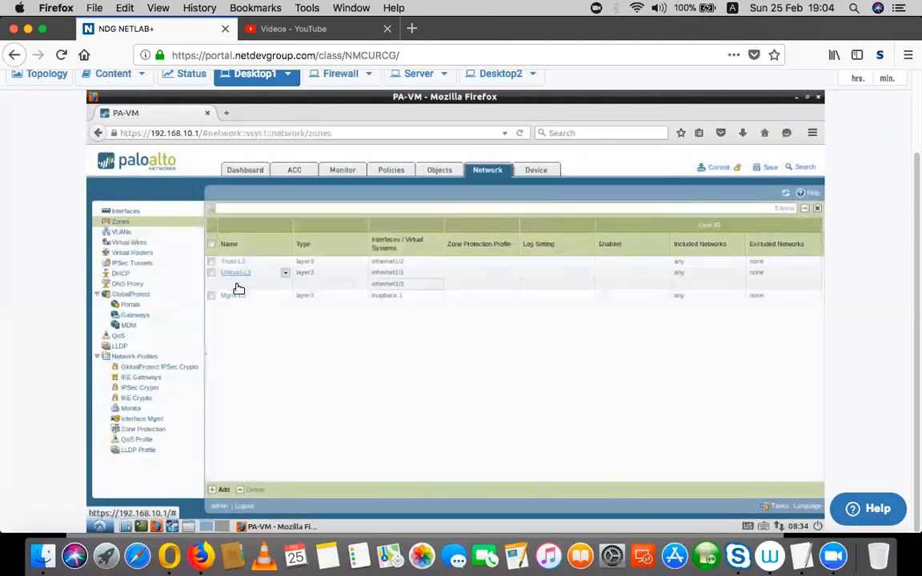
left_click(233, 264)
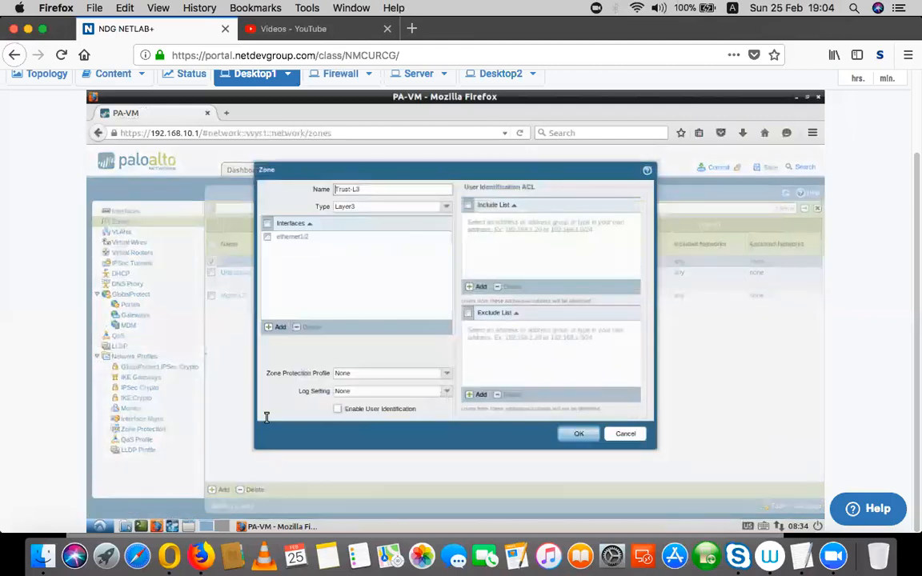
left_click(337, 409)
left_click(570, 435)
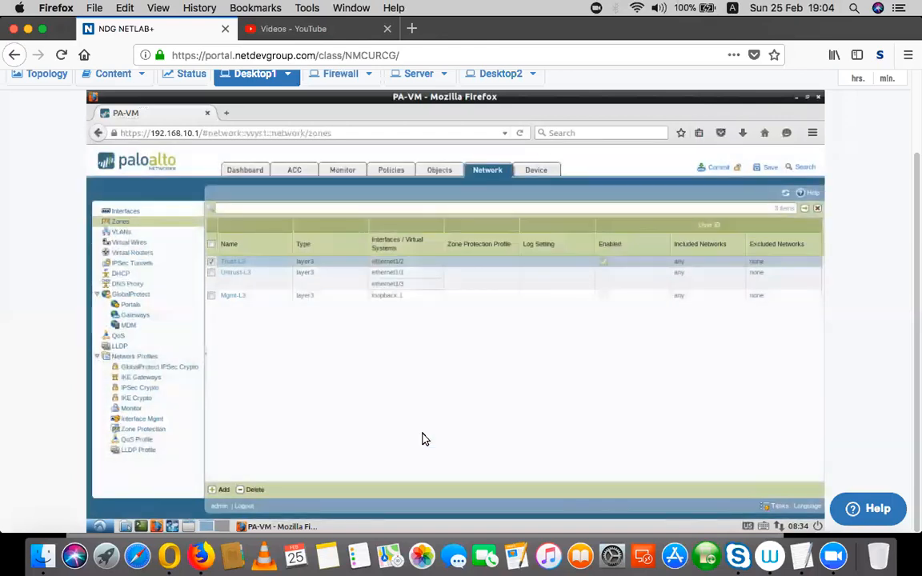
left_click(543, 173)
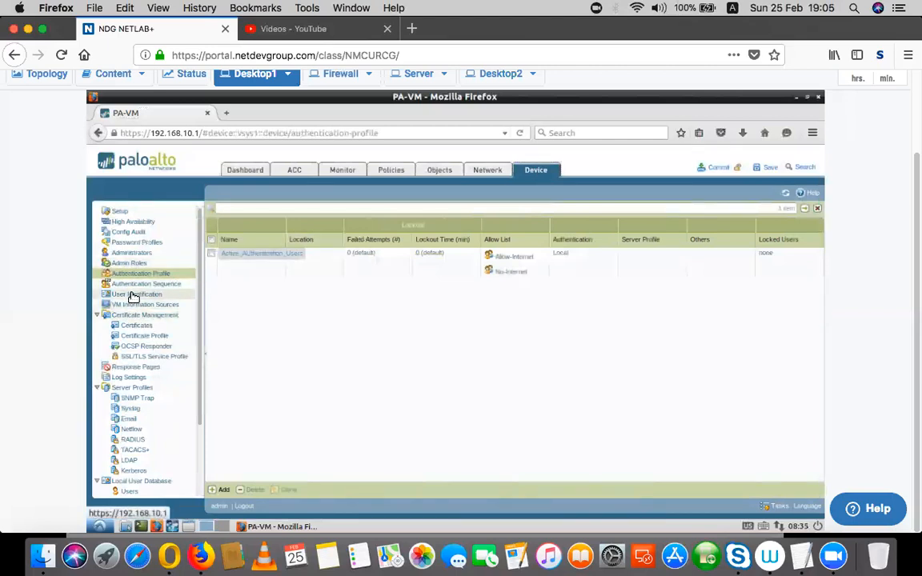
Go to Device > User Identification and show the Captive Portal Settings tab.
left_click(133, 295)
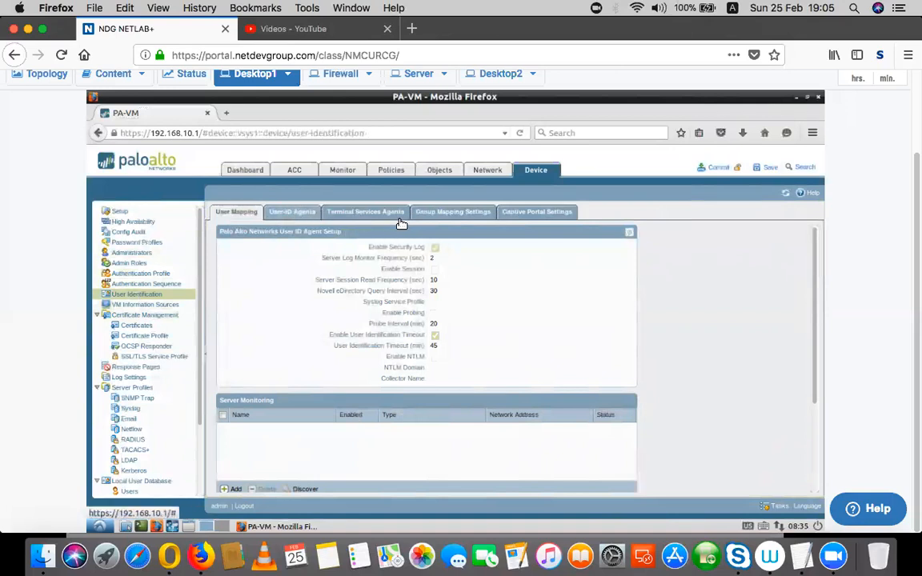
left_click(544, 214)
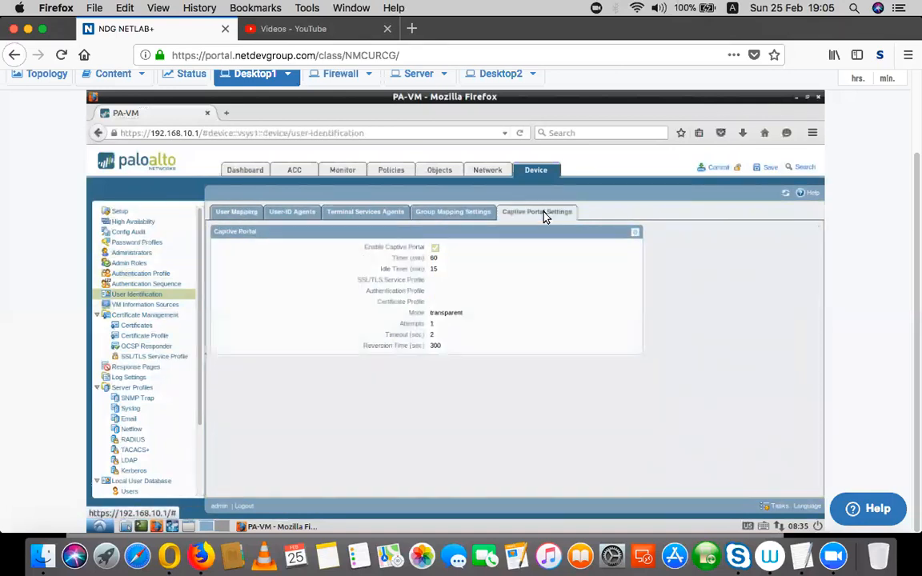
Set the Captive Portal mode to Redirect with redirect host 192.168.1.1 and save.
left_click(636, 234)
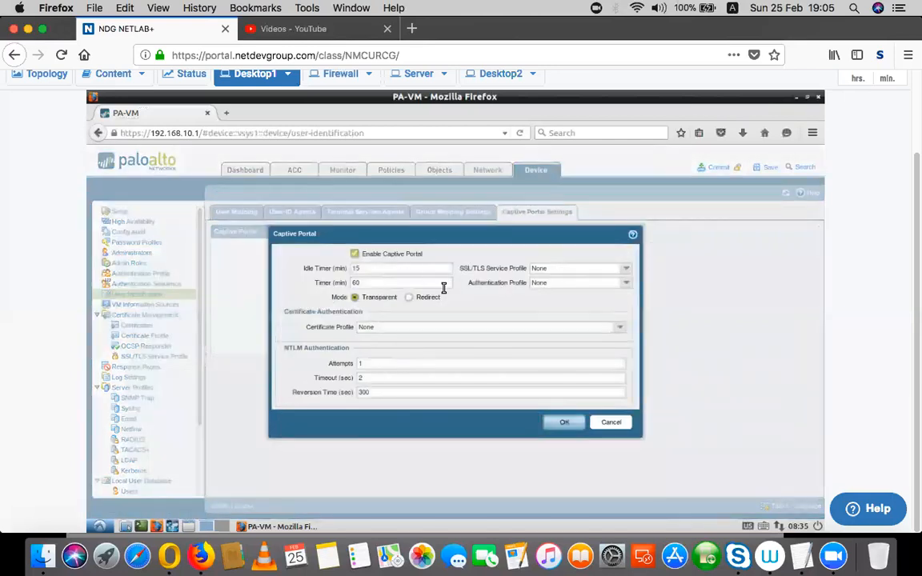
left_click(409, 298)
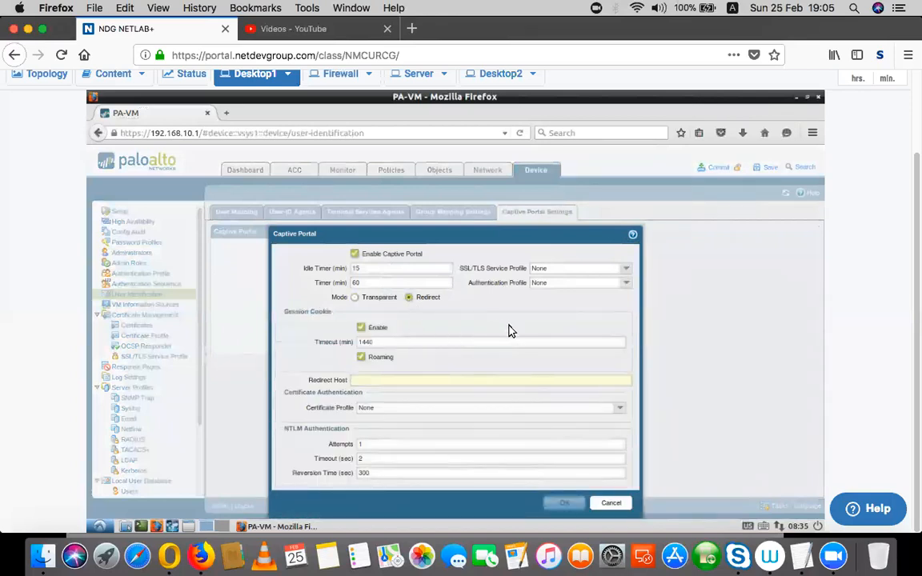
left_click(391, 382)
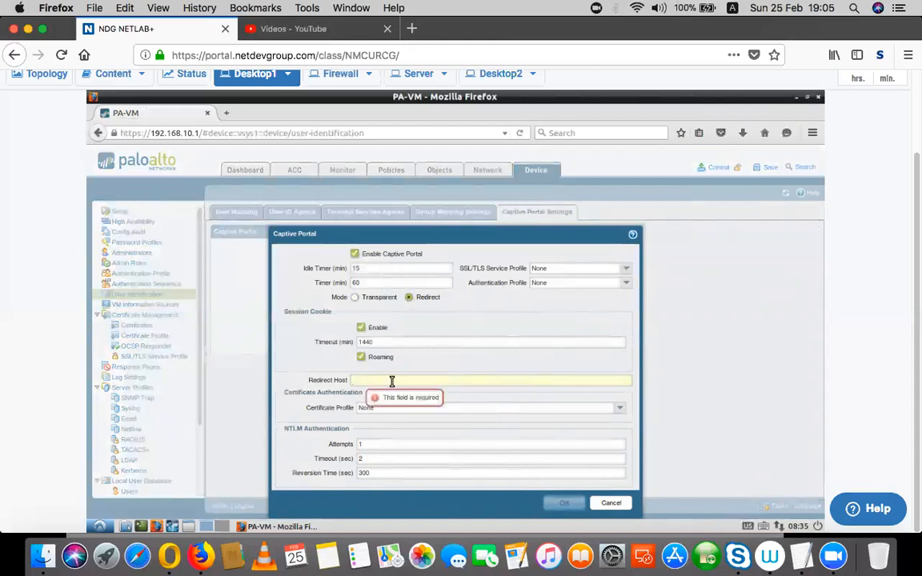
type("192.168.1.1")
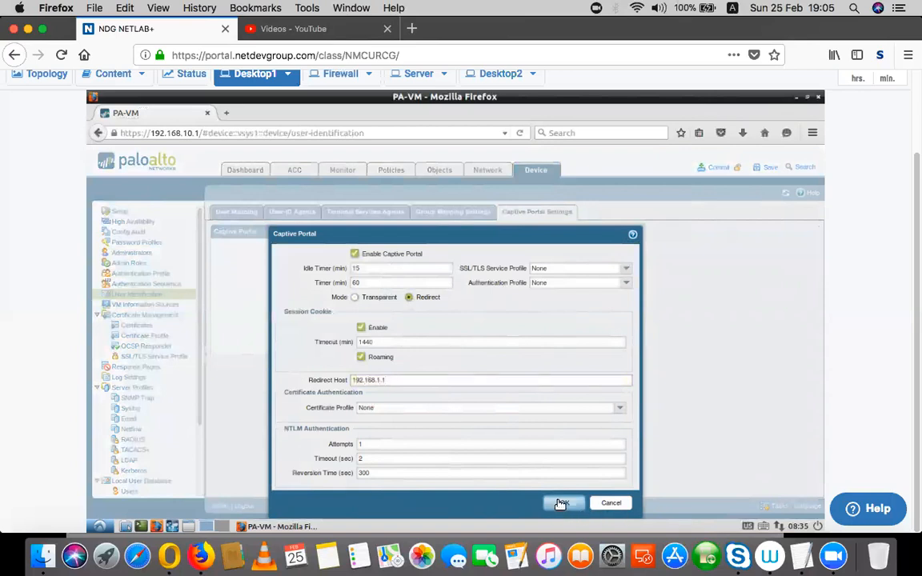
left_click(561, 503)
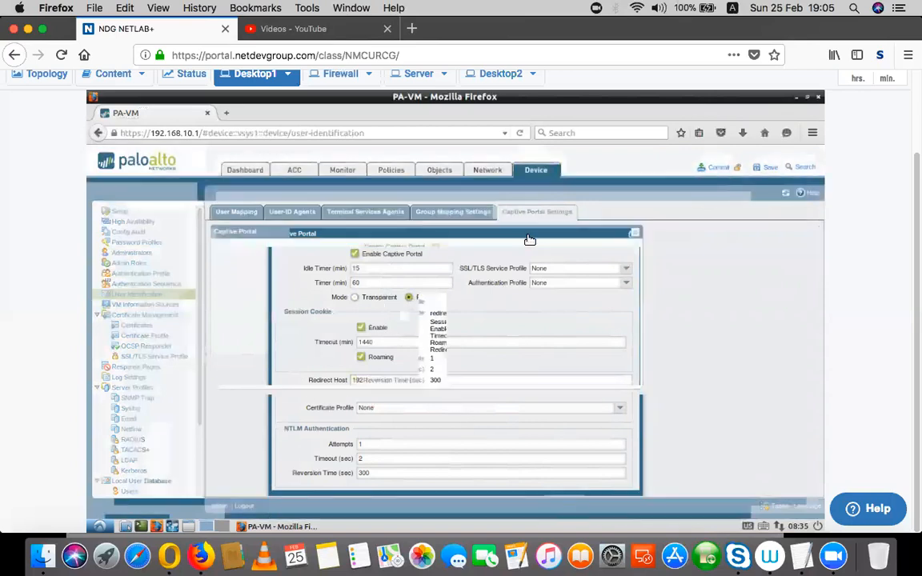
left_click(488, 172)
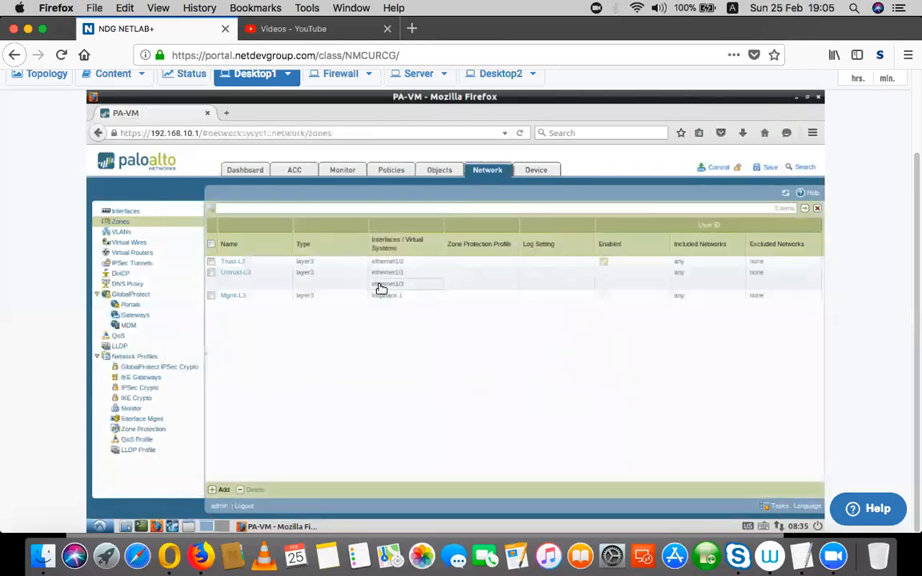
left_click(128, 212)
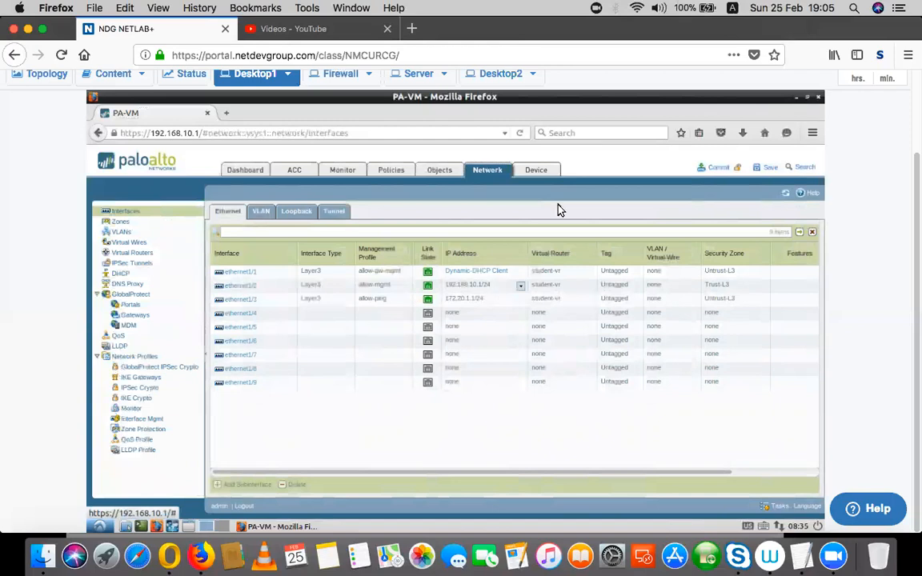
left_click(545, 172)
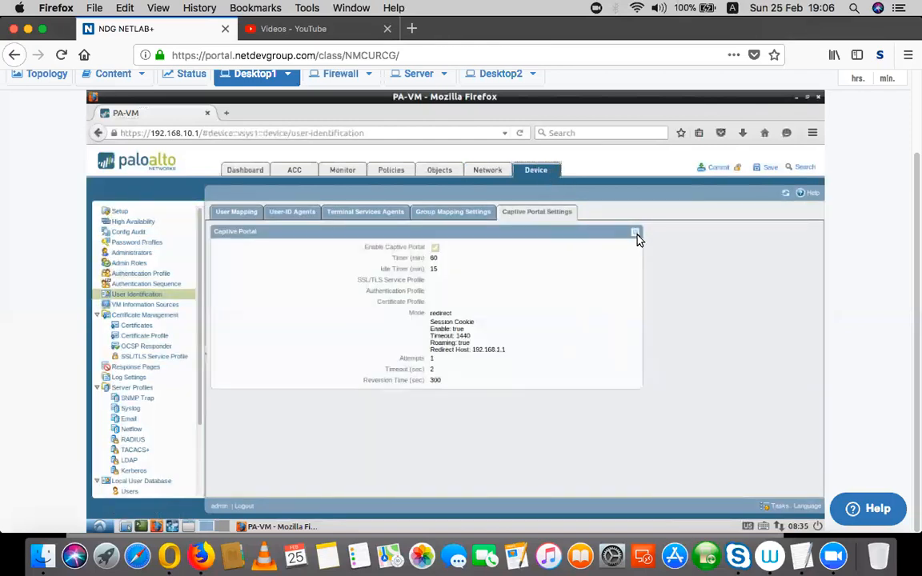
Edit the Captive Portal settings to change Redirect Host from 192.168.1.1 to 192.168.10.1 and save.
left_click(636, 233)
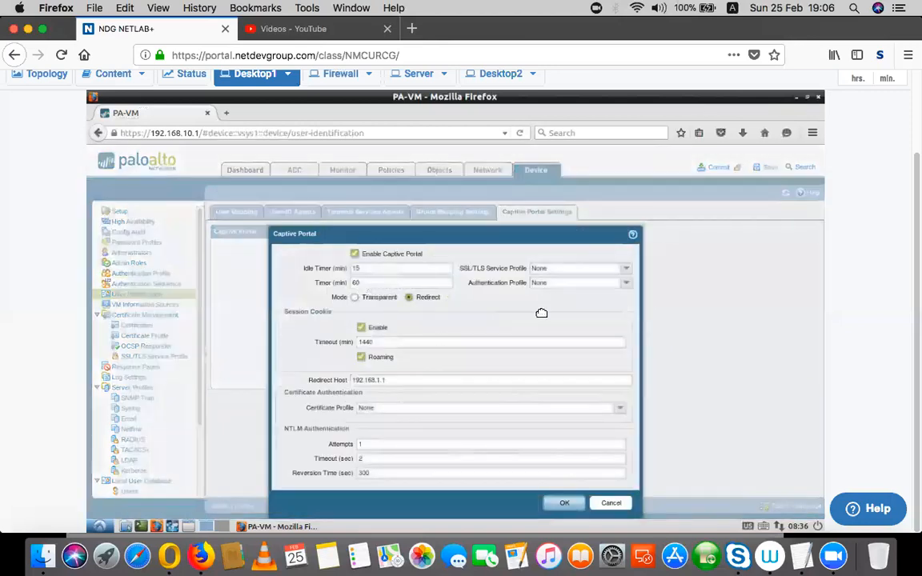
triple_click(381, 381)
left_click(386, 380)
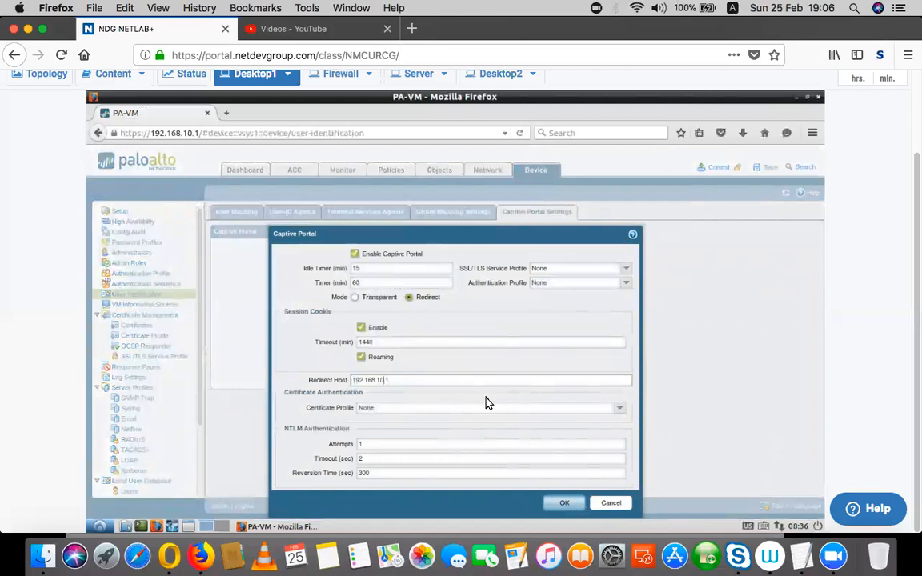
left_click_drag(407, 383, 335, 386)
key("Right")
left_click_drag(402, 381, 335, 381)
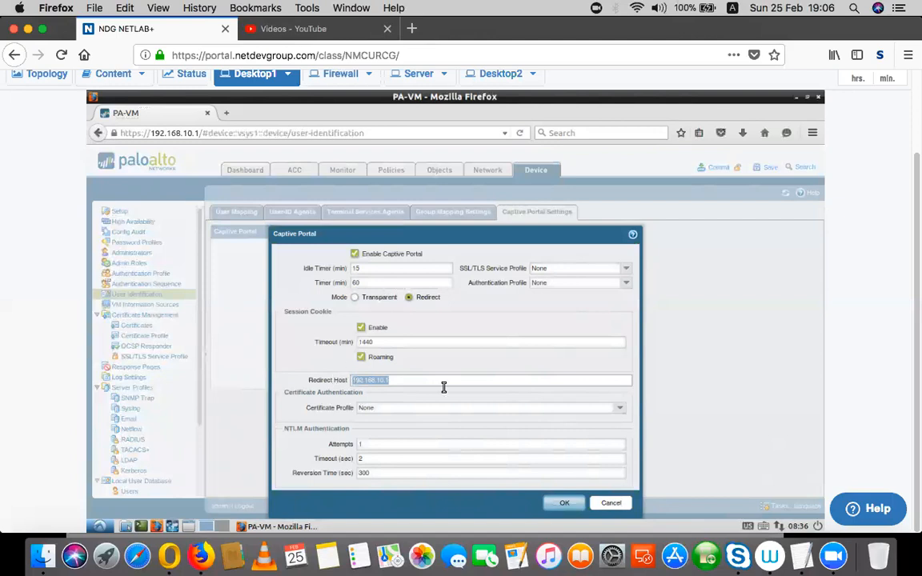
left_click(565, 505)
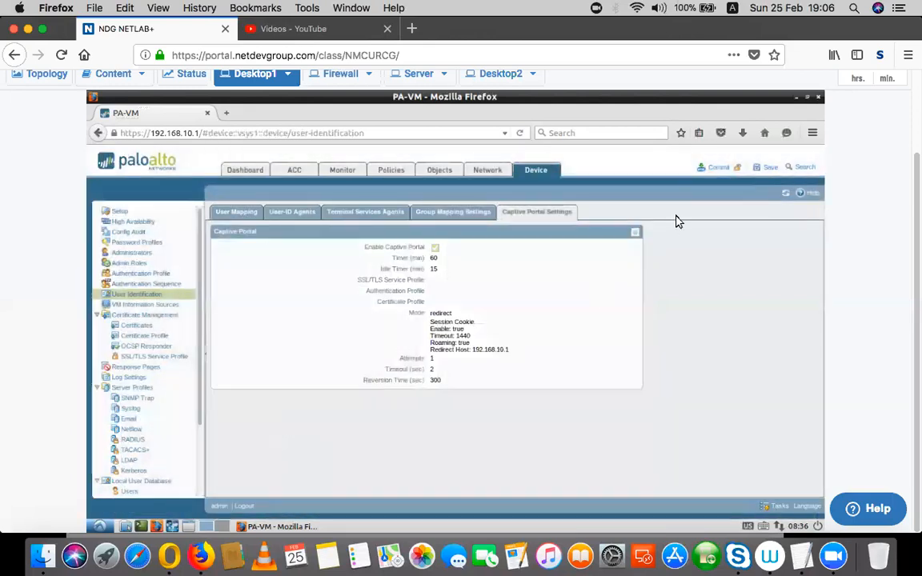
Commit the pending firewall configuration and close the successful commit result.
left_click(715, 169)
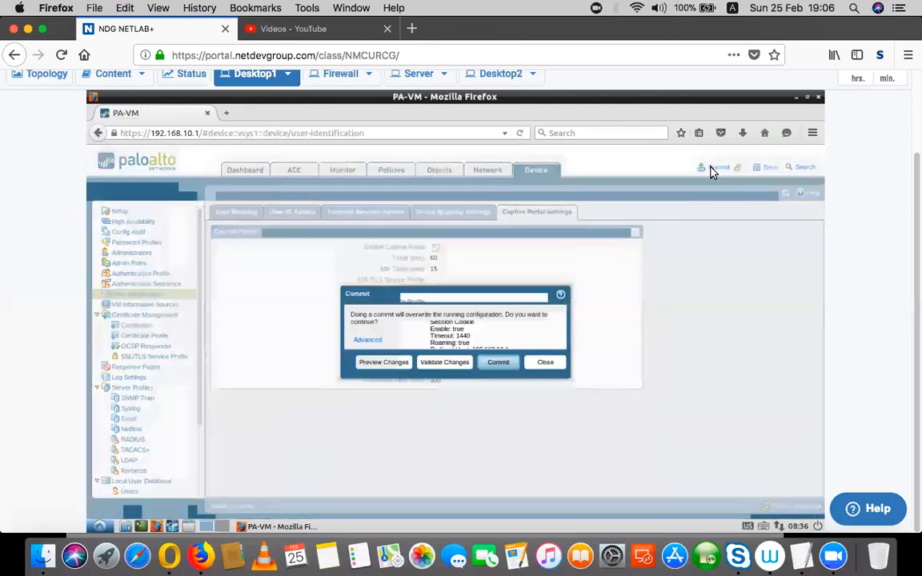
left_click(494, 367)
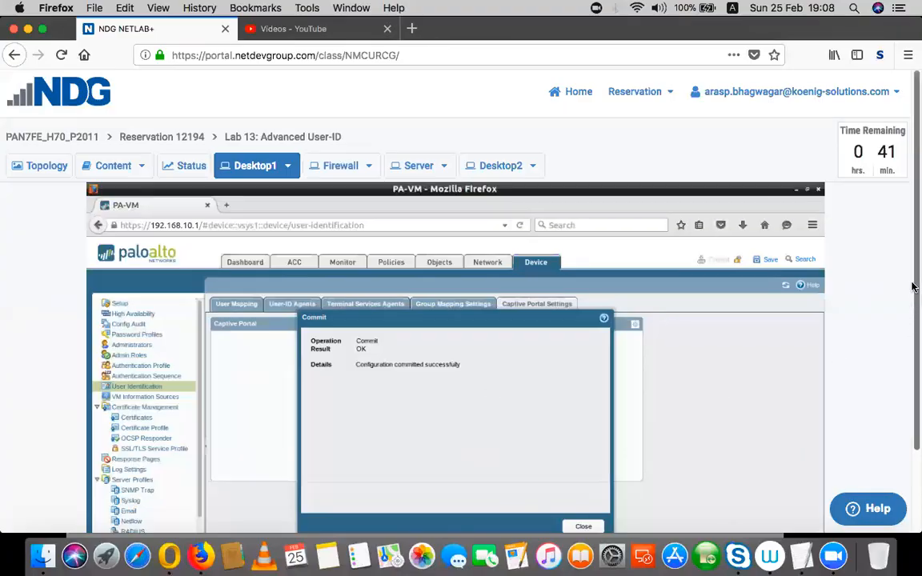
scroll(836, 360, "down", 2)
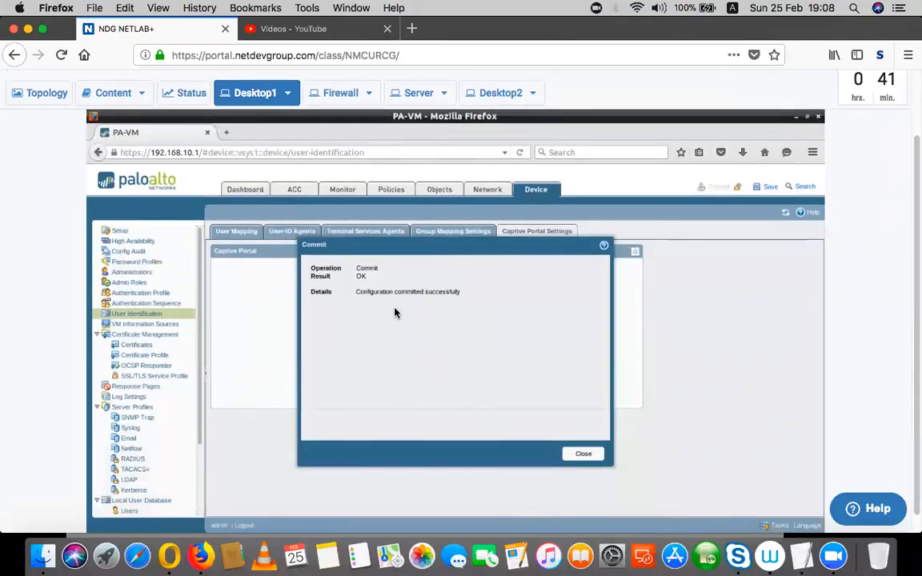
left_click(584, 456)
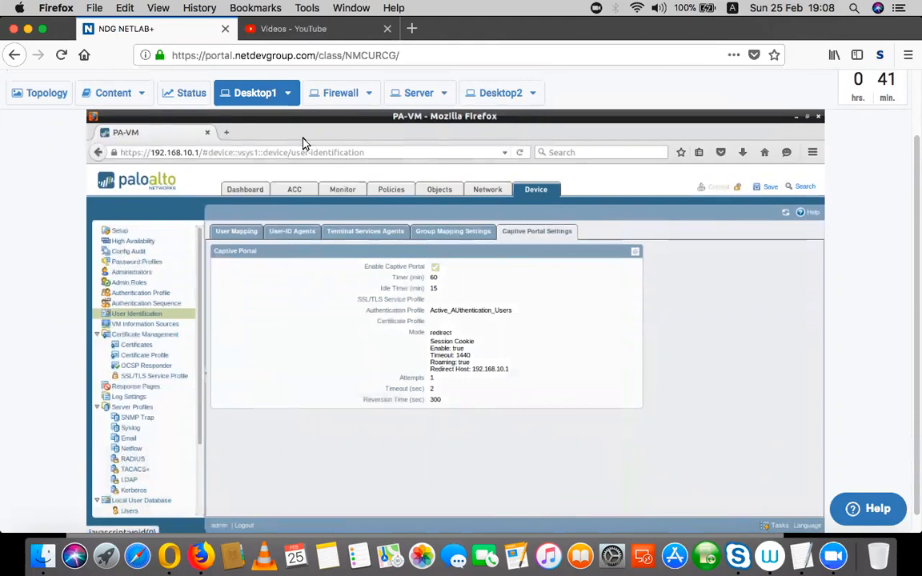
Browse to panedufiles.com in a new tab, landing on the portal login at 192.168.10.1:6081.
left_click(228, 133)
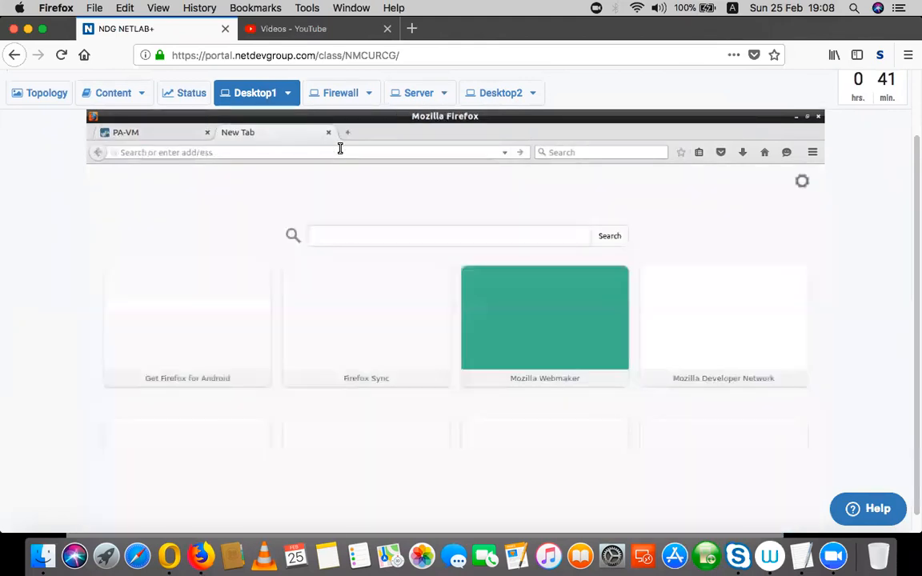
type("p")
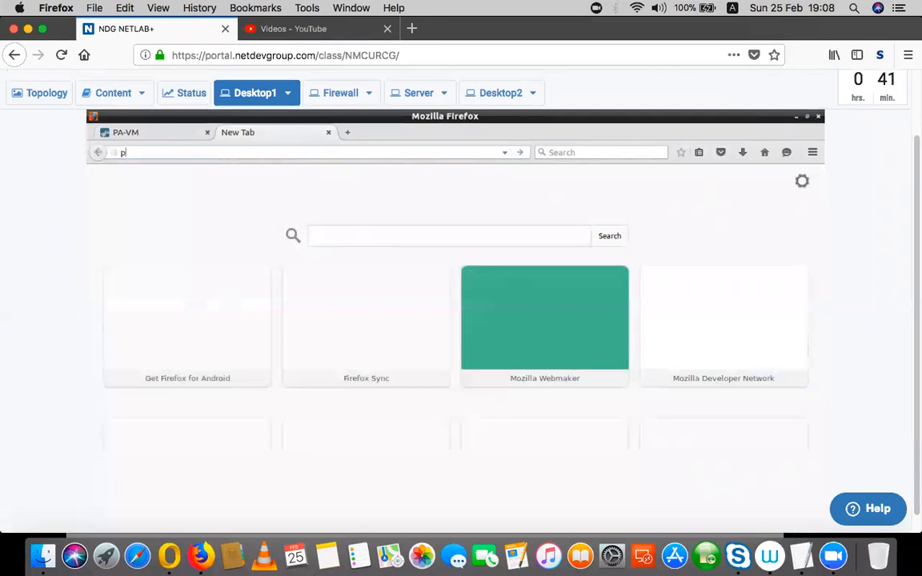
type("anedufiles.com")
key("Return")
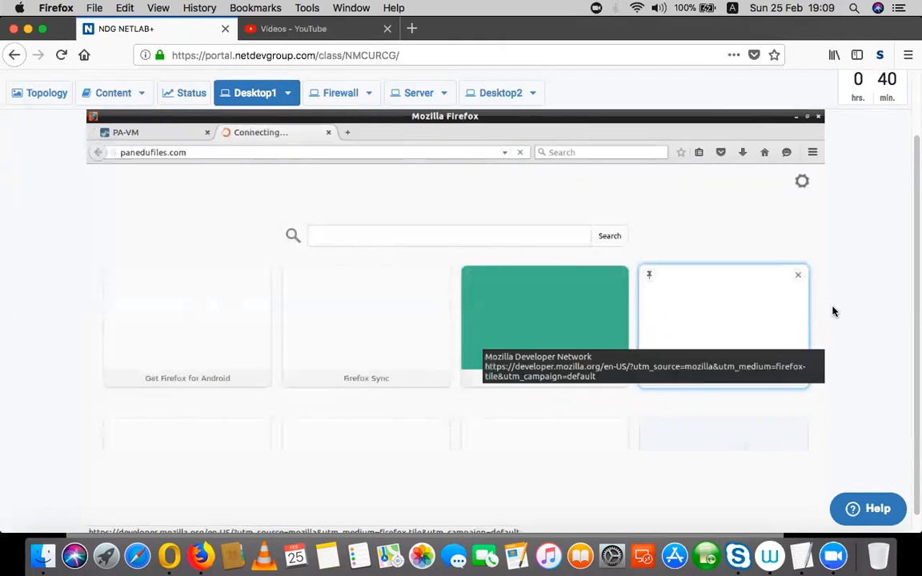
scroll(917, 322, "down", 1)
scroll(914, 320, "up", 3)
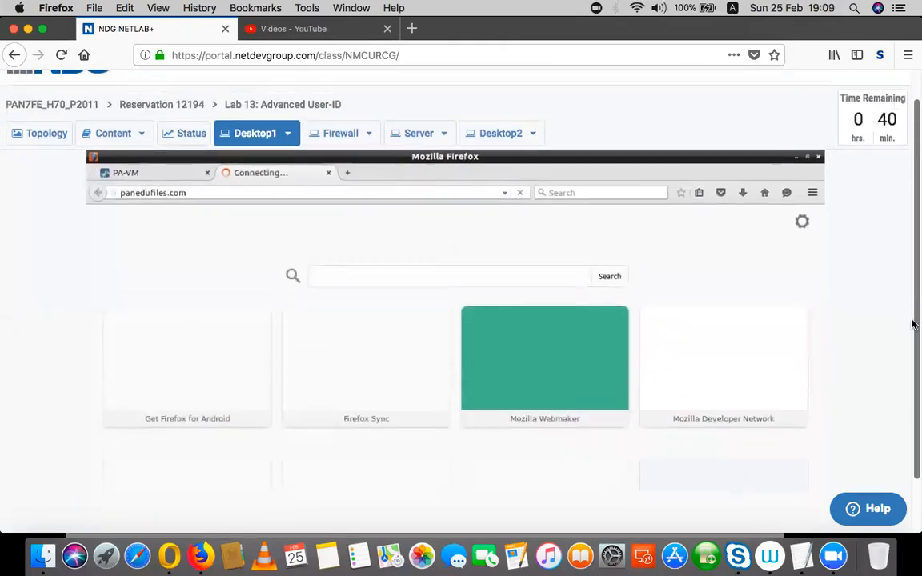
scroll(813, 336, "down", 3)
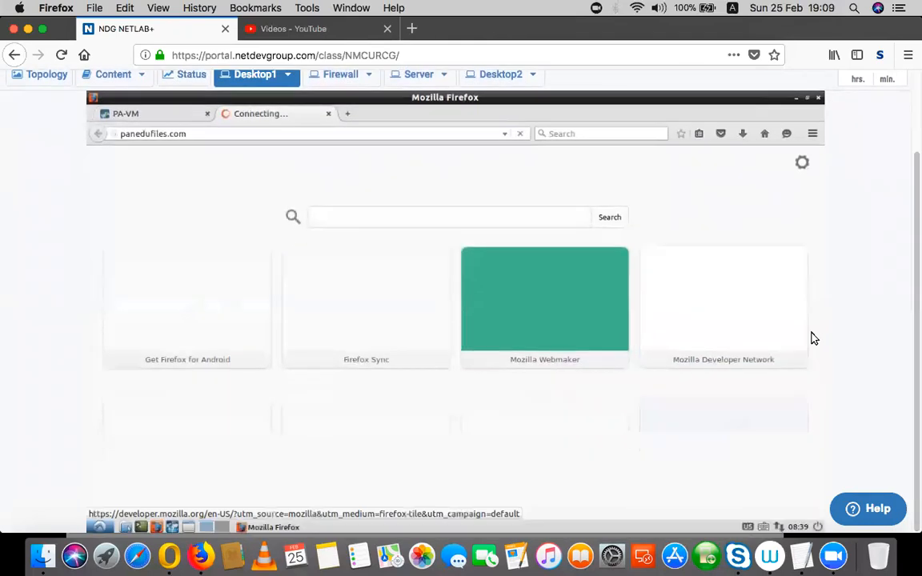
left_click(301, 133)
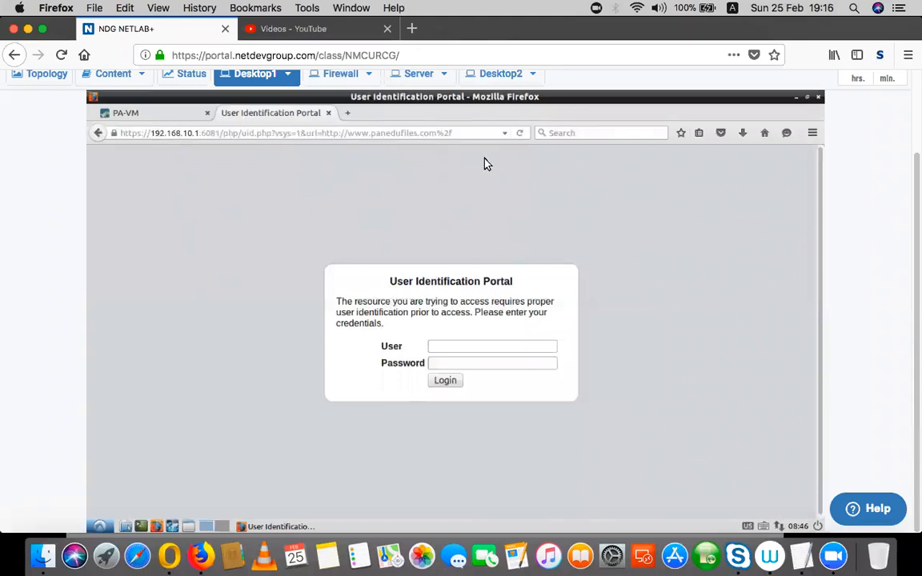
Log in to the User Identification Portal as user1 with the lab password, never saving the password.
left_click(483, 349)
type("user1")
key("Tab")
type("••••••••••")
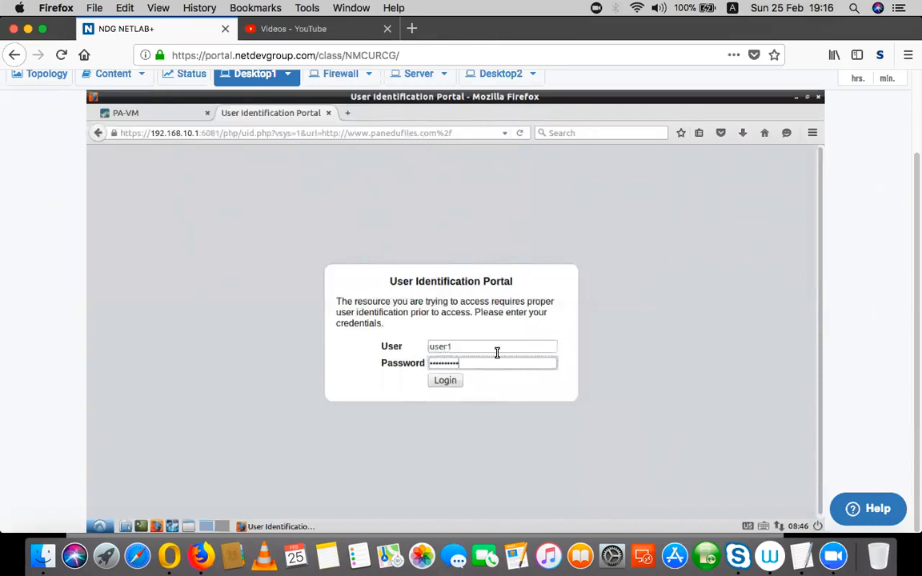
left_click(446, 382)
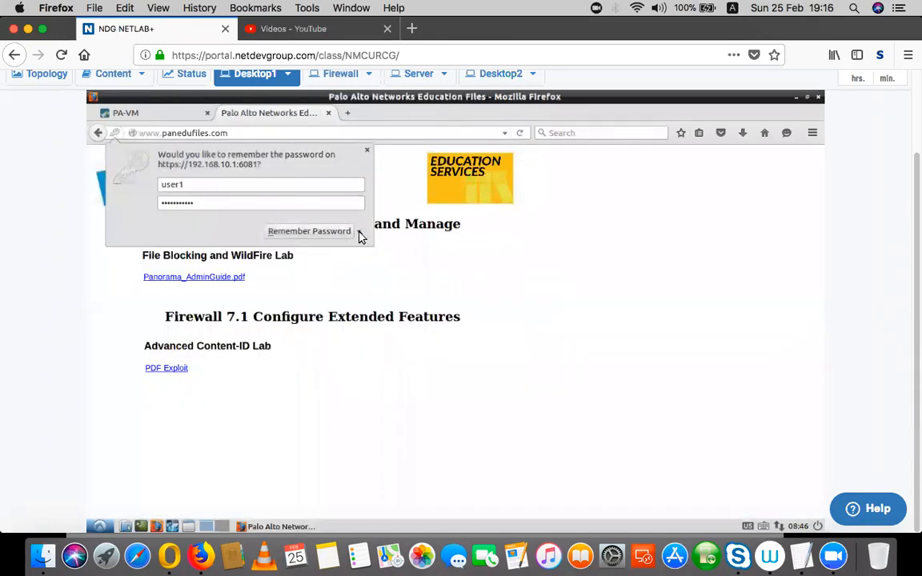
left_click(358, 231)
left_click(350, 245)
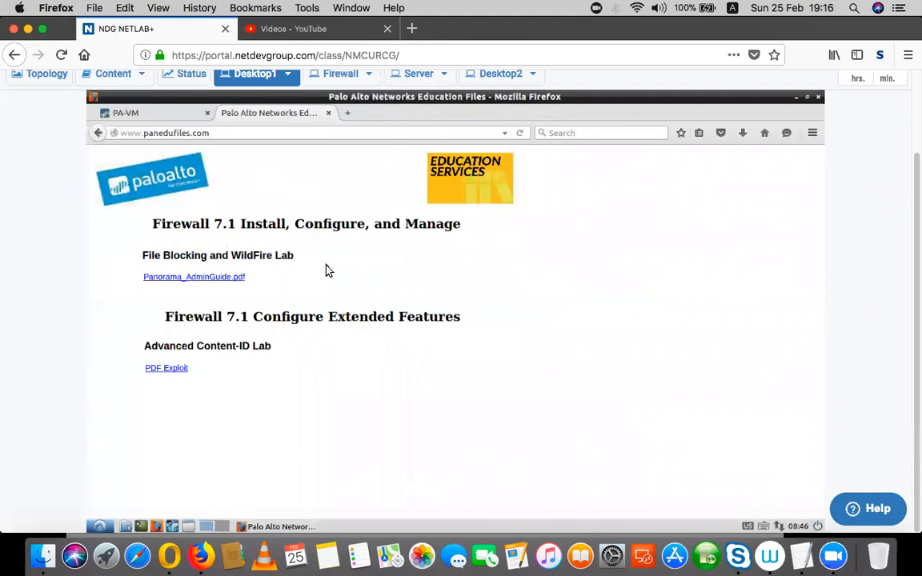
Open the refreshed PA-VM Traffic logs on page 1, showing user1's web-browsing sessions from 192.168.10.50.
left_click(164, 113)
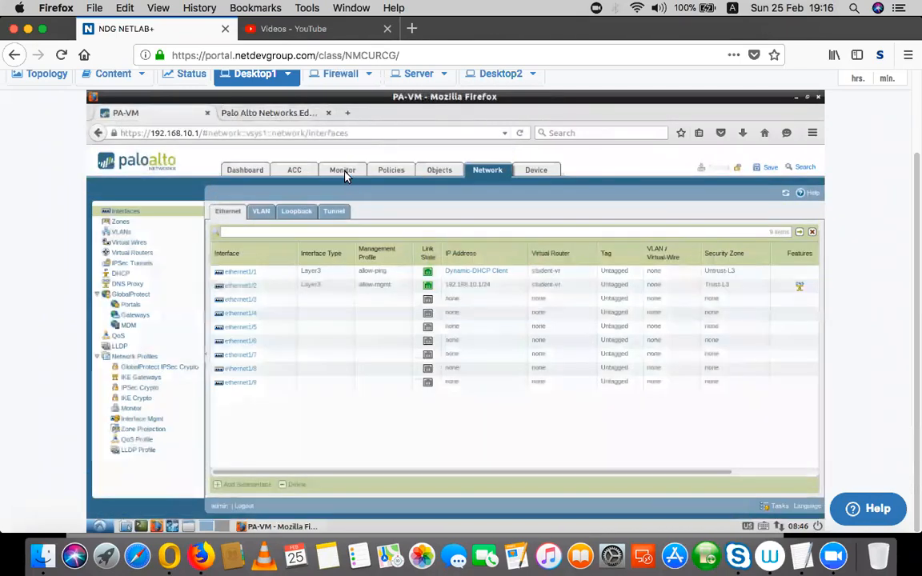
left_click(343, 170)
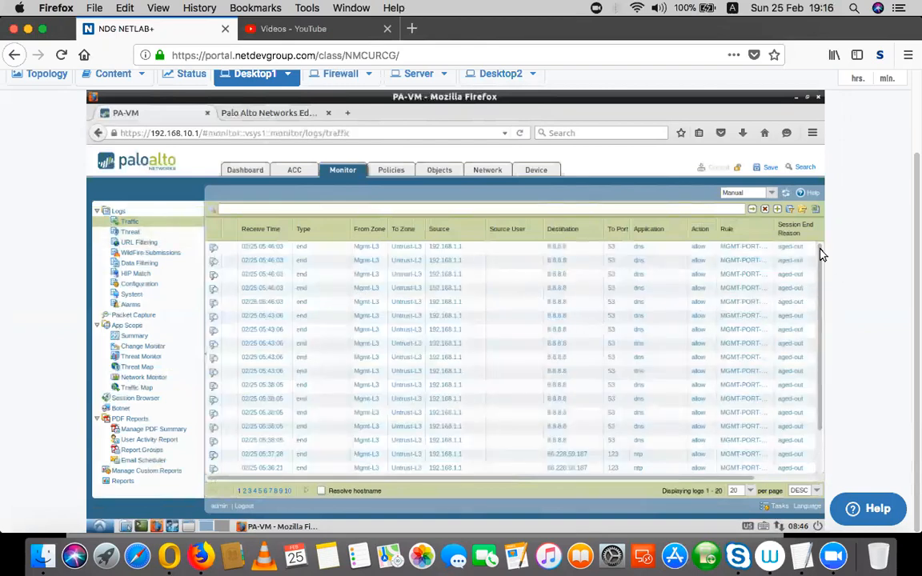
scroll(820, 352, "down", 2)
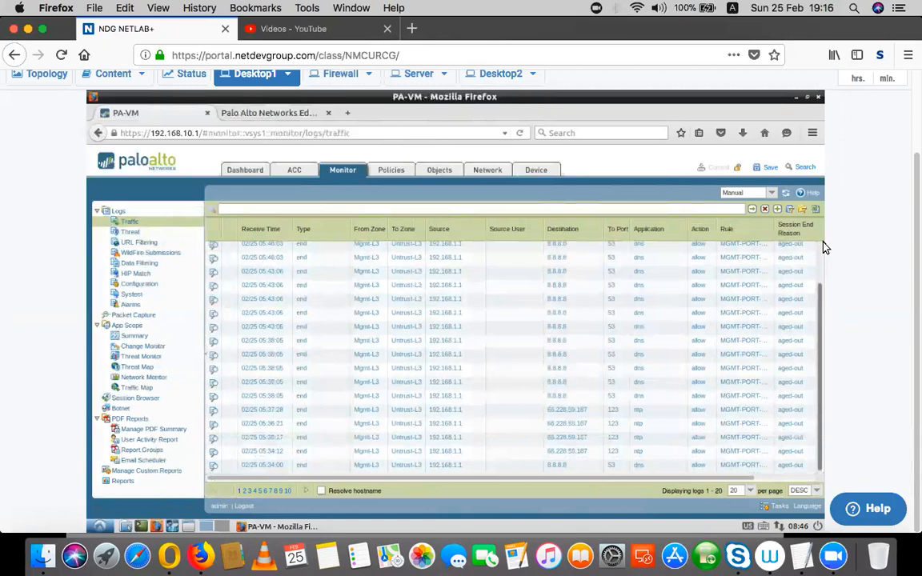
scroll(825, 248, "up", 3)
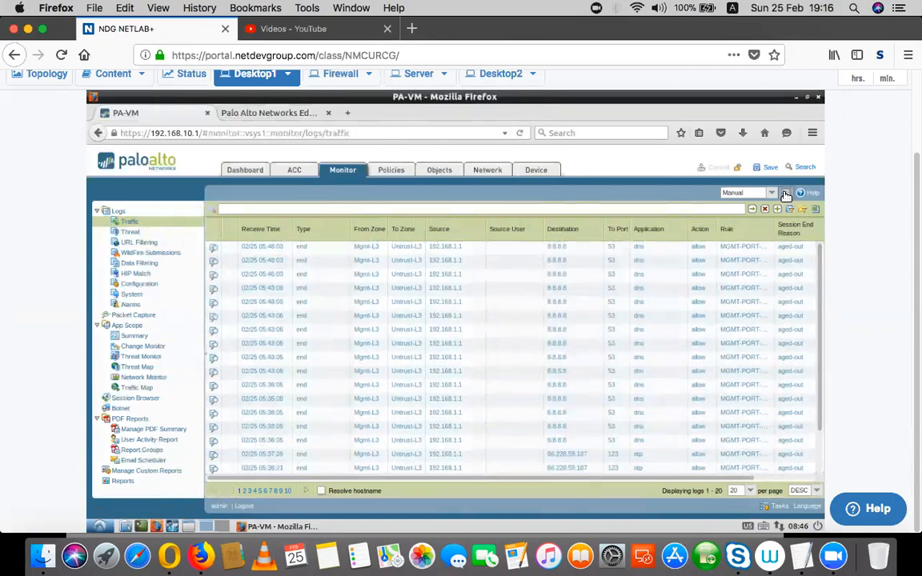
left_click(787, 194)
left_click(786, 194)
left_click(245, 492)
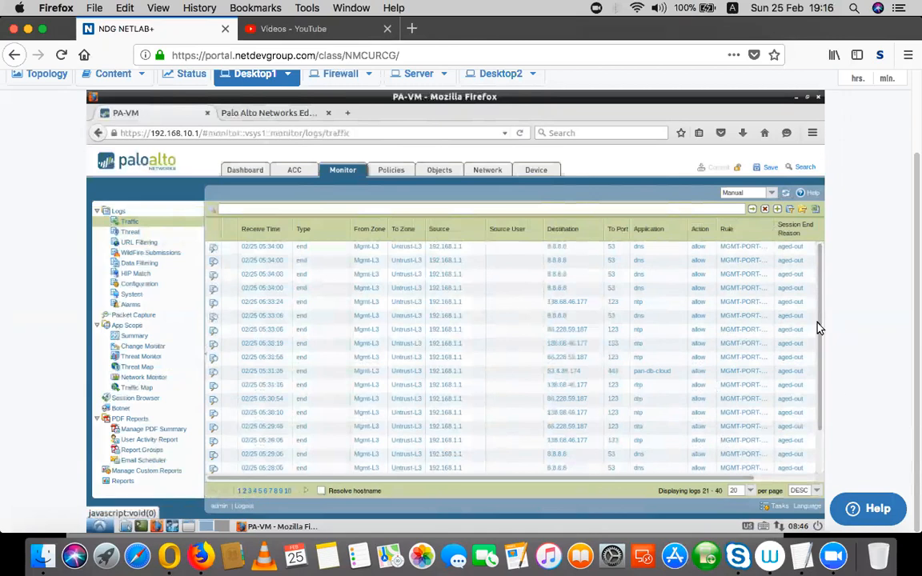
left_click(820, 469)
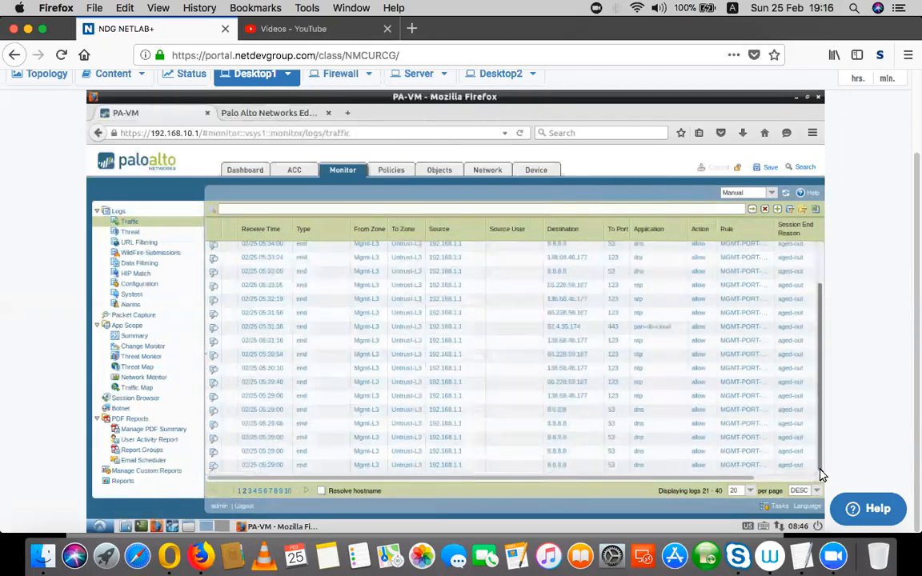
left_click(241, 493)
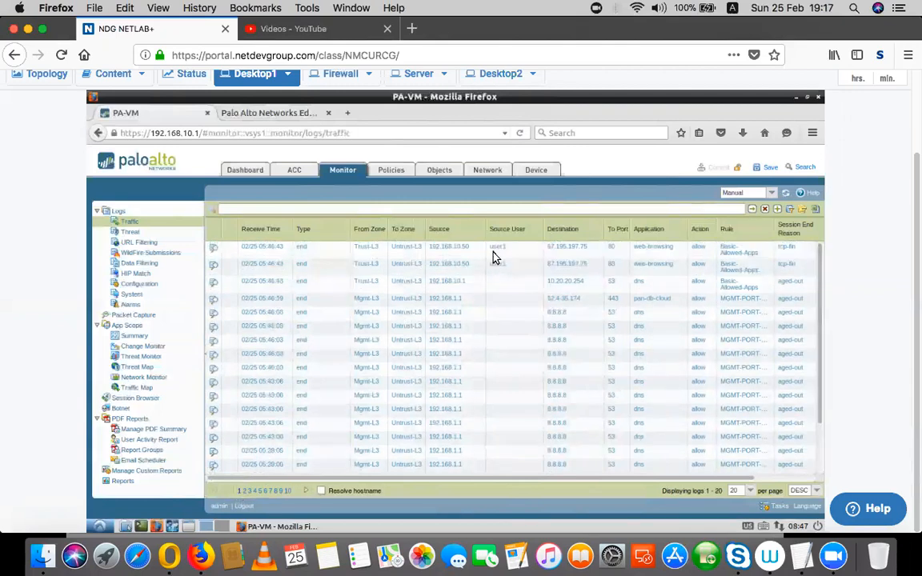
left_click(212, 264)
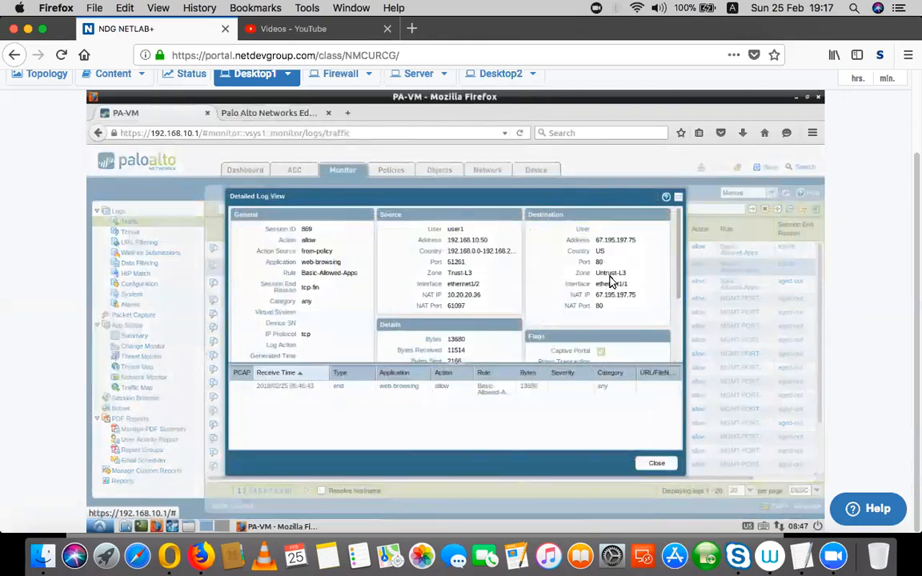
left_click_drag(679, 237, 679, 330)
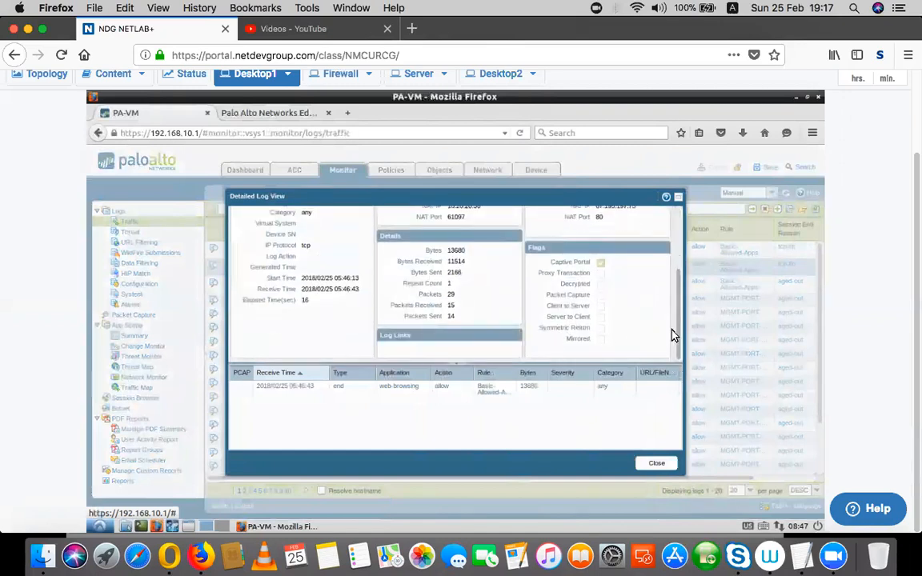
scroll(679, 323, "up", 5)
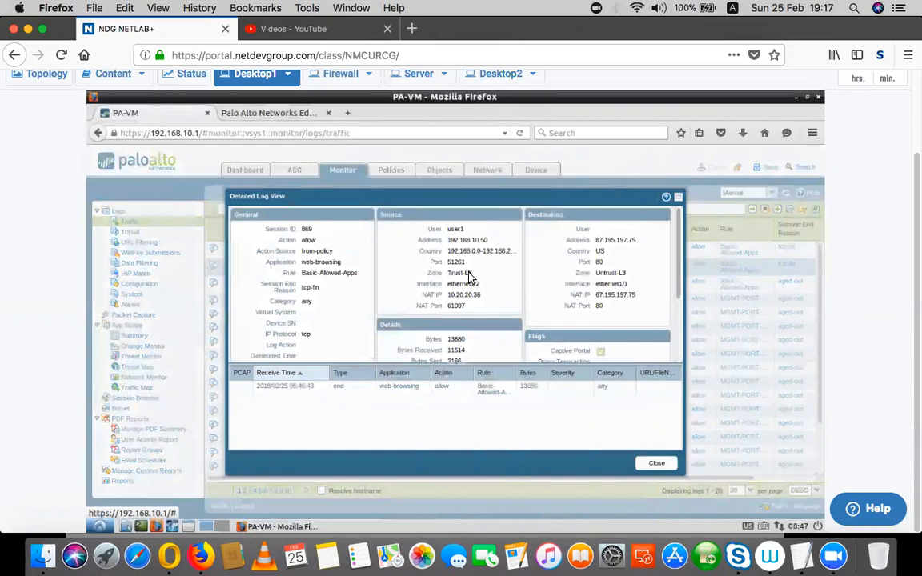
left_click_drag(476, 229, 412, 233)
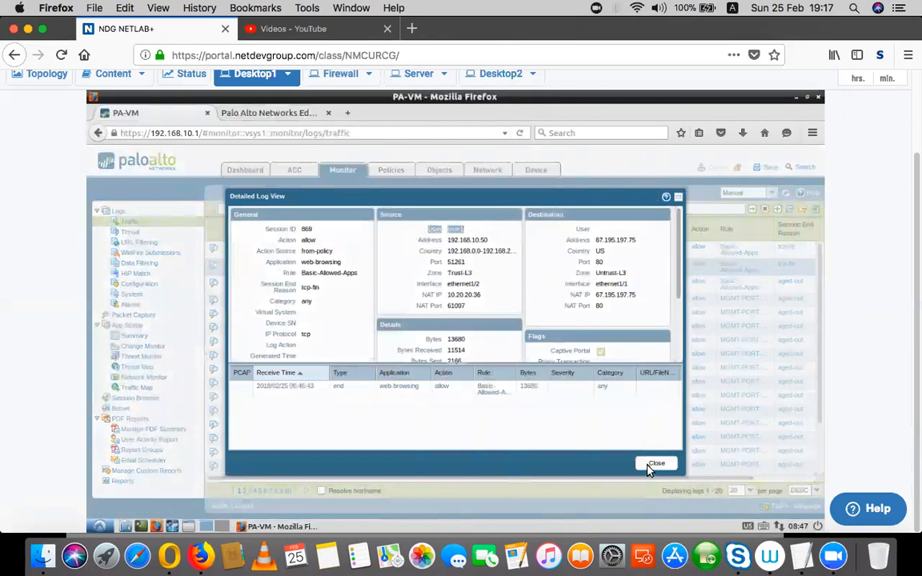
left_click(651, 466)
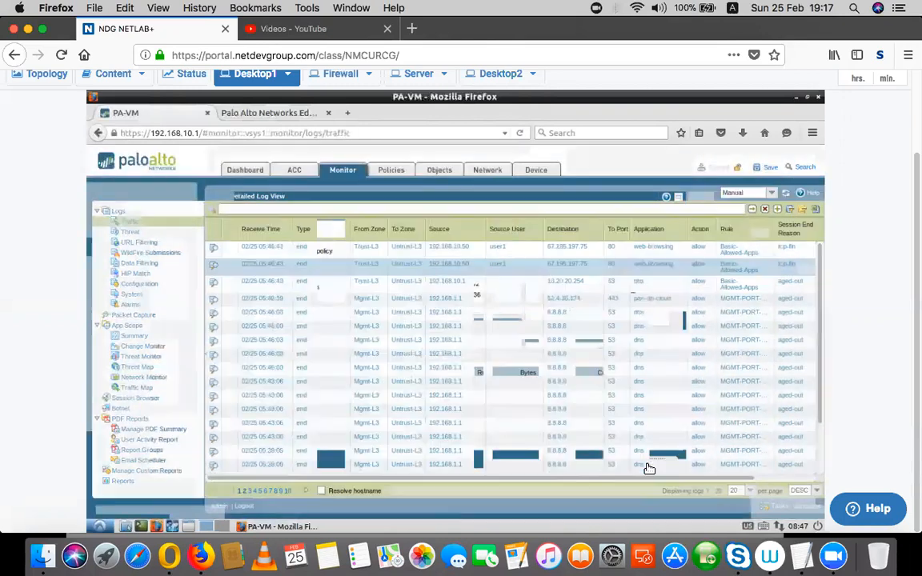